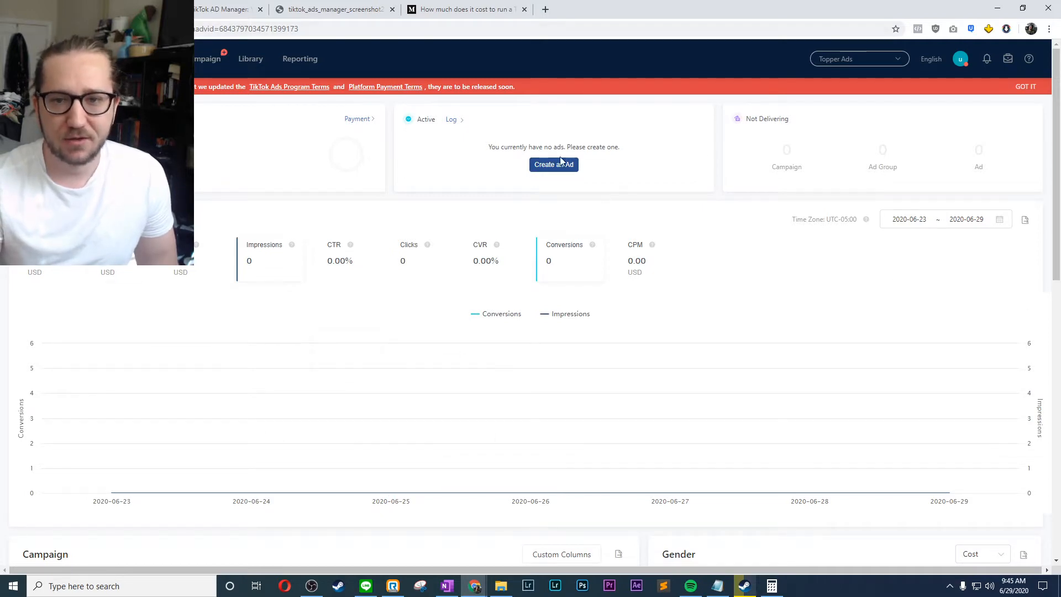
- Start a new campaign from scratch, discarding the last edit, and choose Traffic as its advertising objective
click(208, 62)
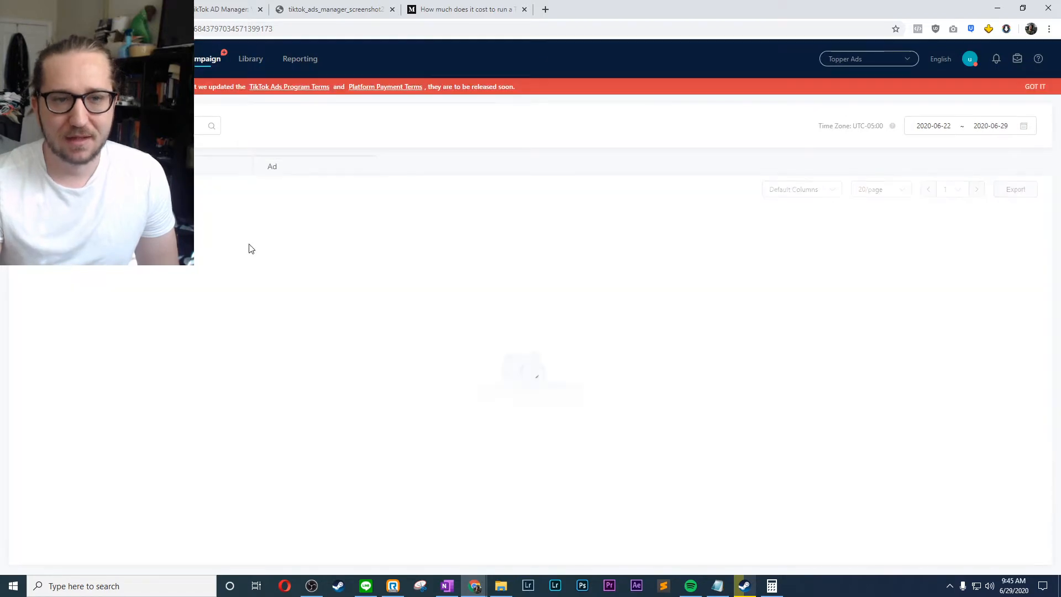
click(47, 190)
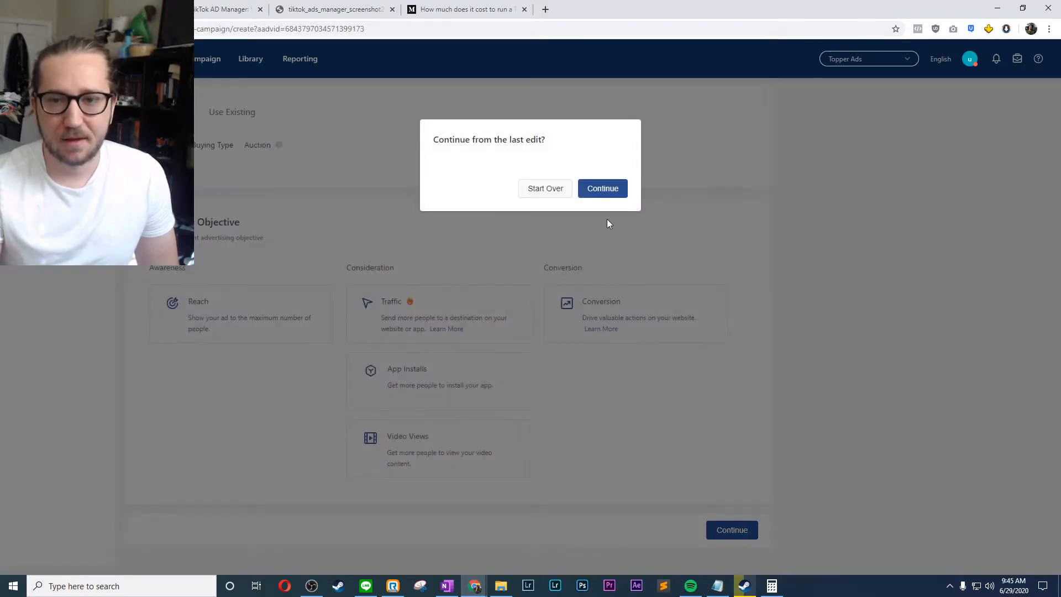
click(561, 189)
scroll(387, 183, down, 2)
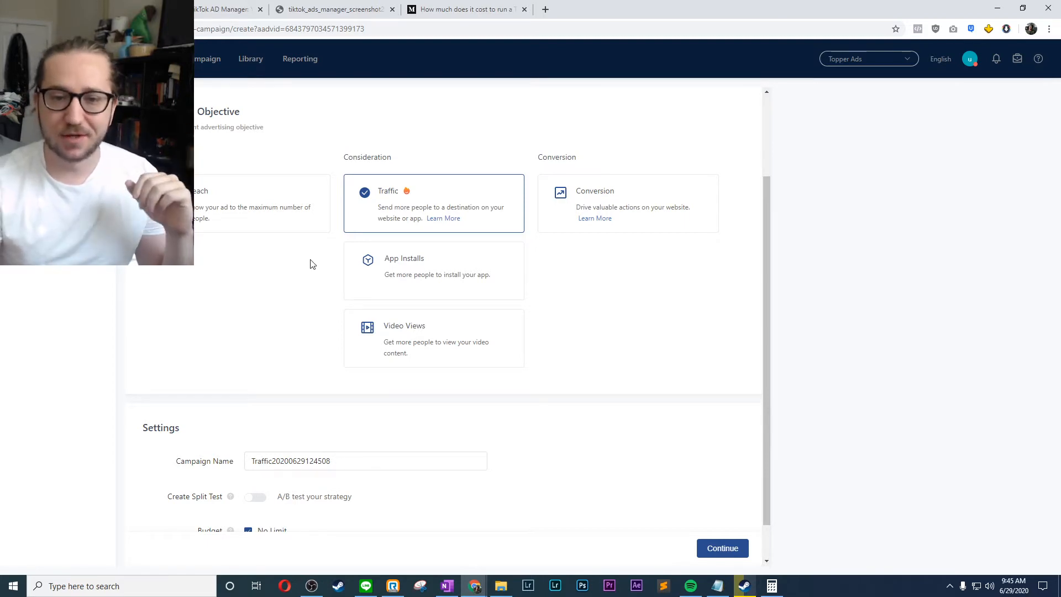
- Name the campaign "test ad"
scroll(310, 264, down, 1)
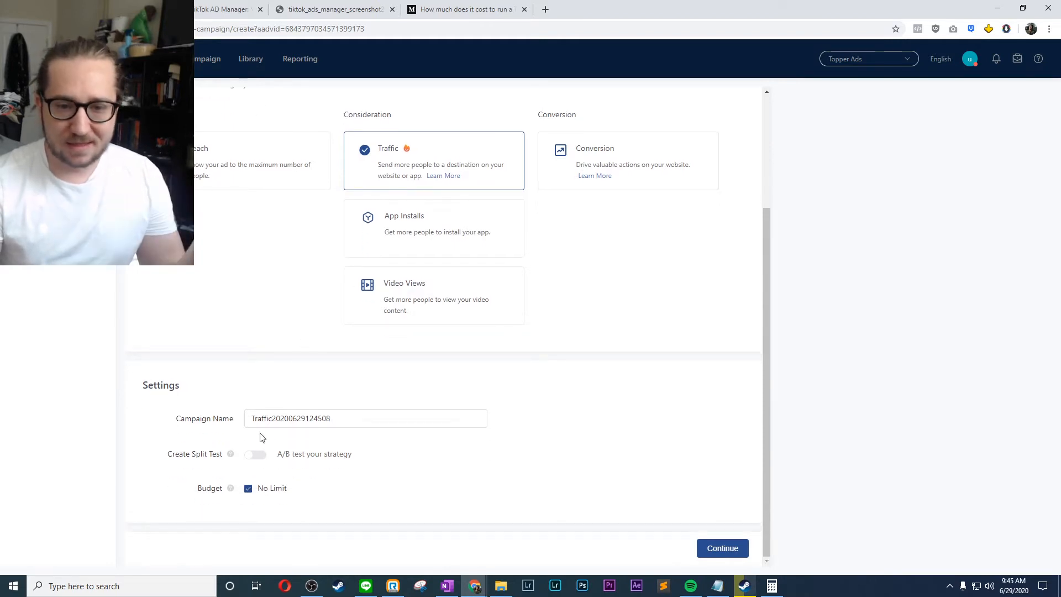
drag(268, 419, 377, 436)
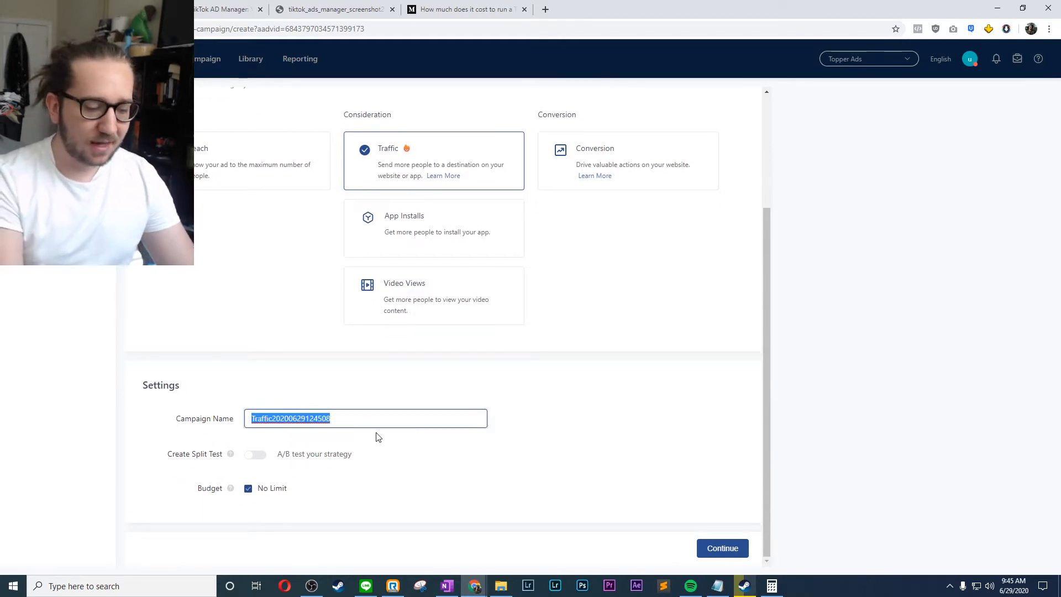
text(test ad)
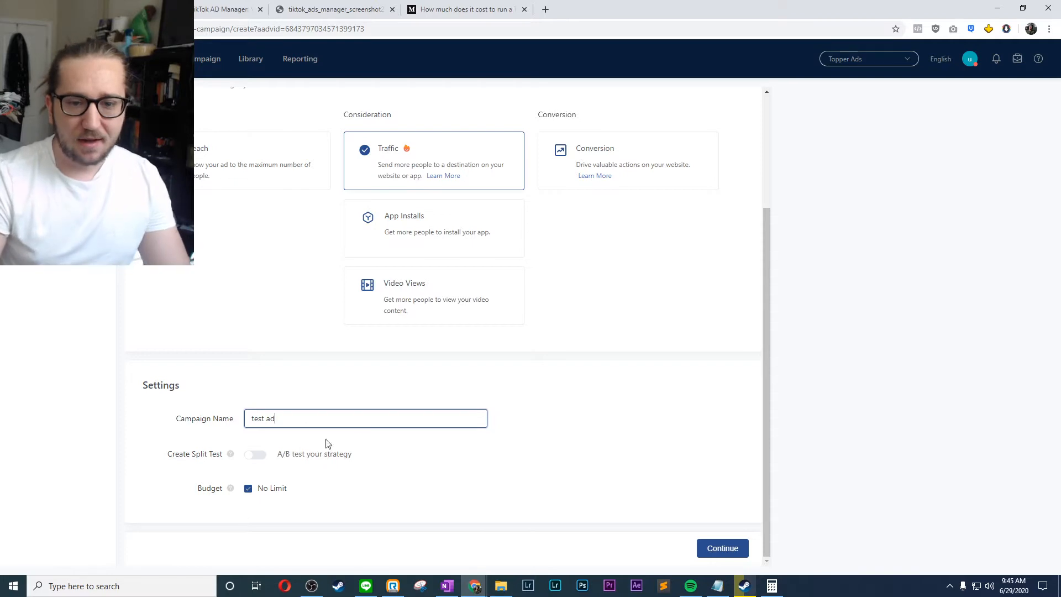
- Replace the unlimited campaign budget with a lifetime budget of 100 USD and continue to the ad group setup
mouse_move(230, 491)
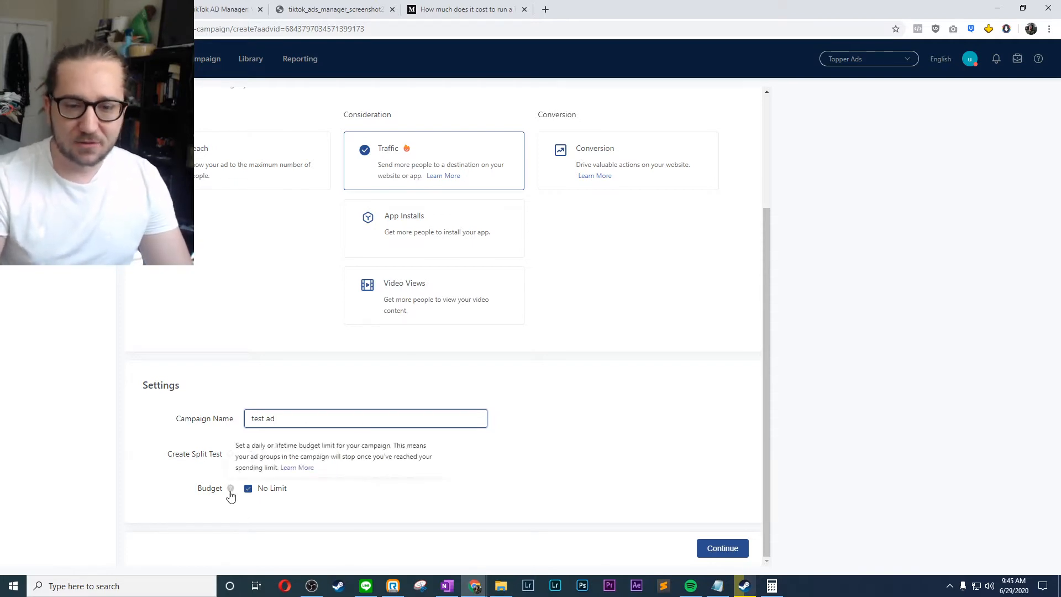
click(270, 491)
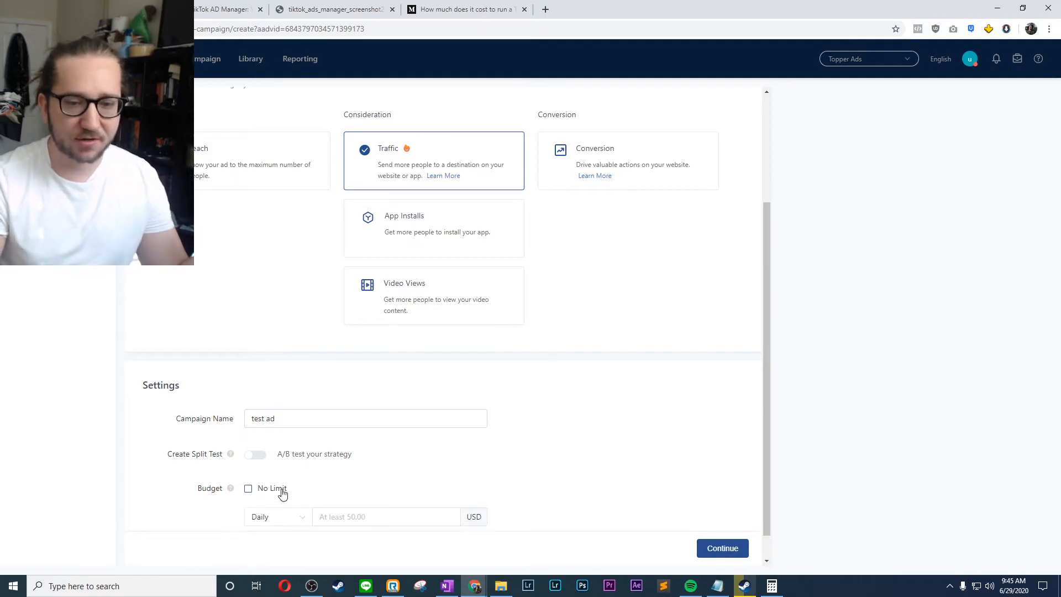
scroll(398, 464, down, 1)
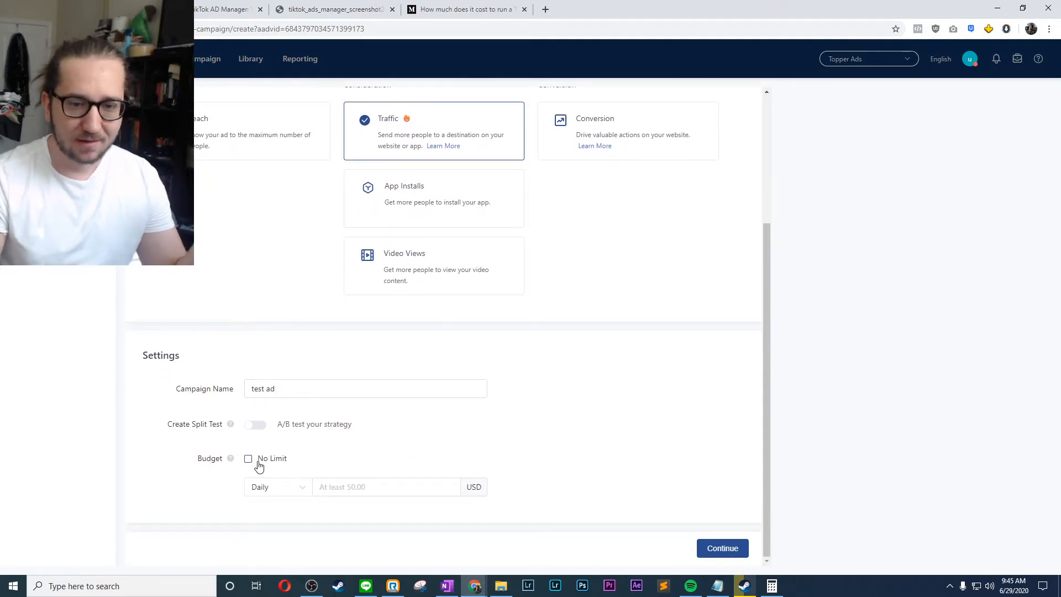
click(279, 491)
click(277, 509)
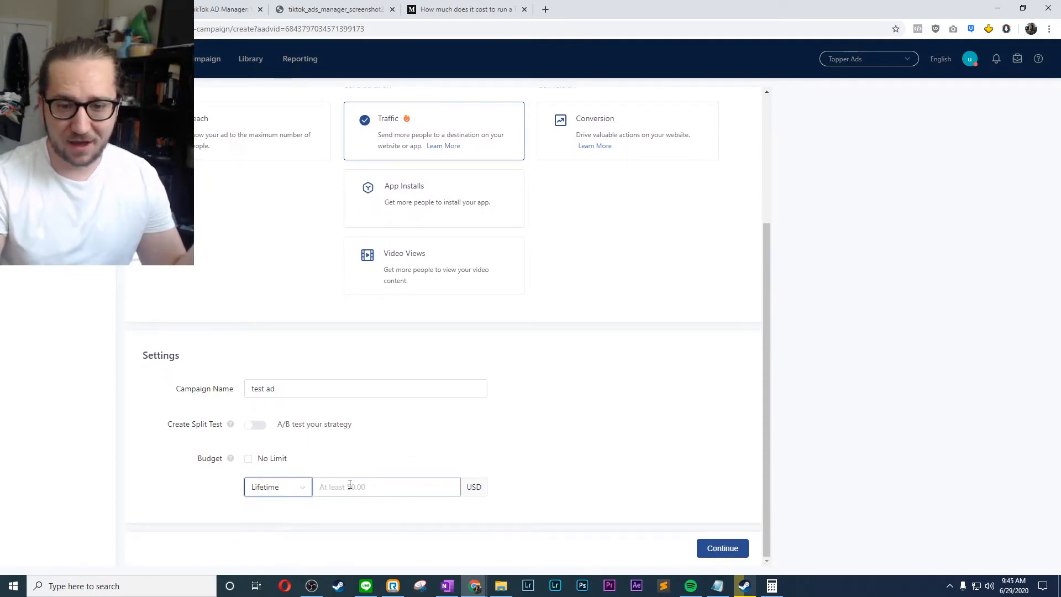
click(350, 486)
text(100)
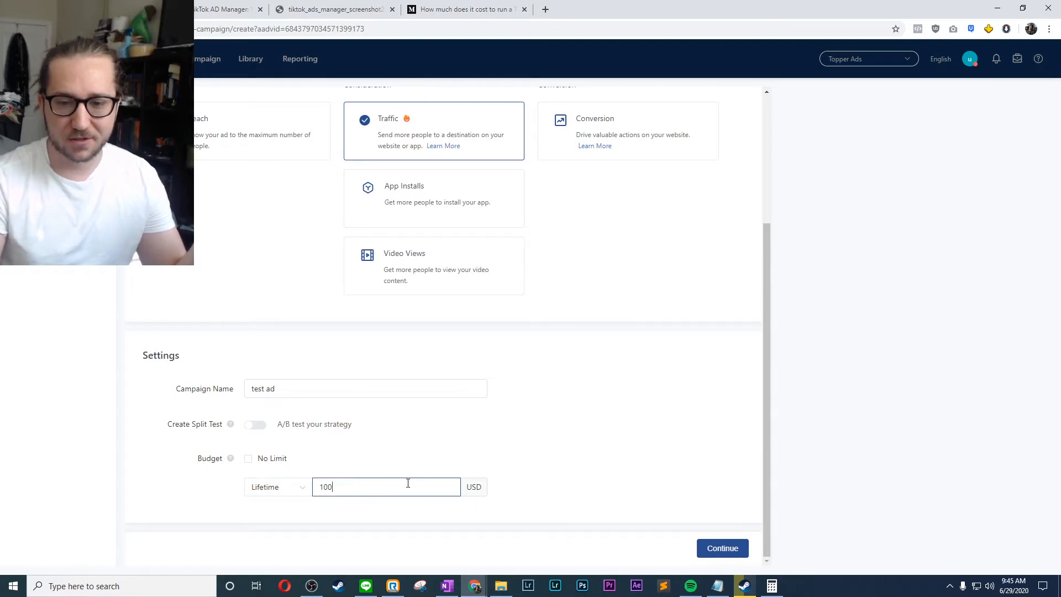
key(shift+Tab)
click(718, 547)
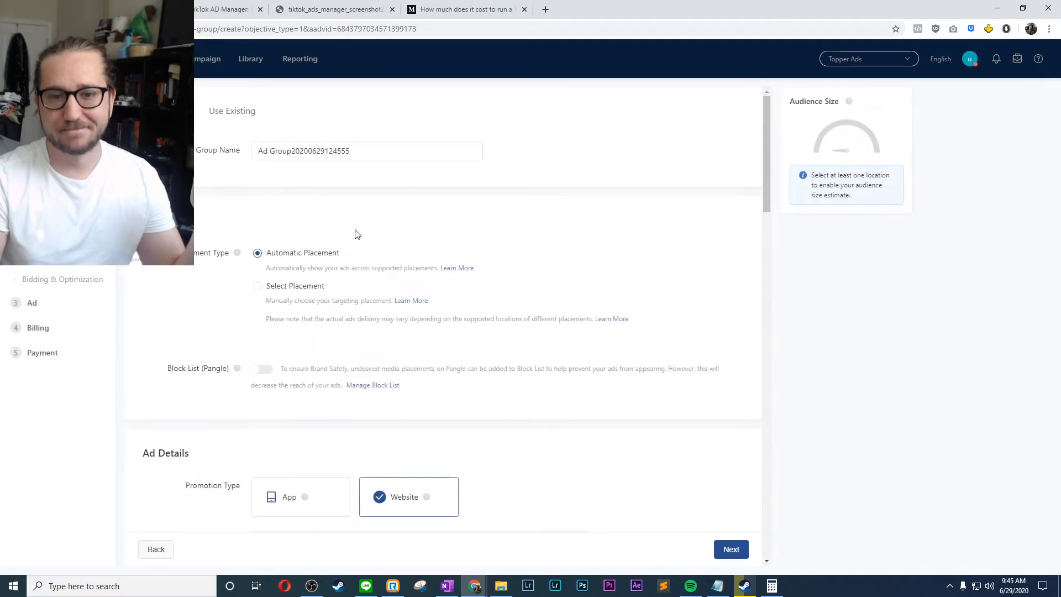
- Name the ad group "test ad 1" and manually restrict its placement to TikTok only
triple_click(305, 150)
text(test ad 1)
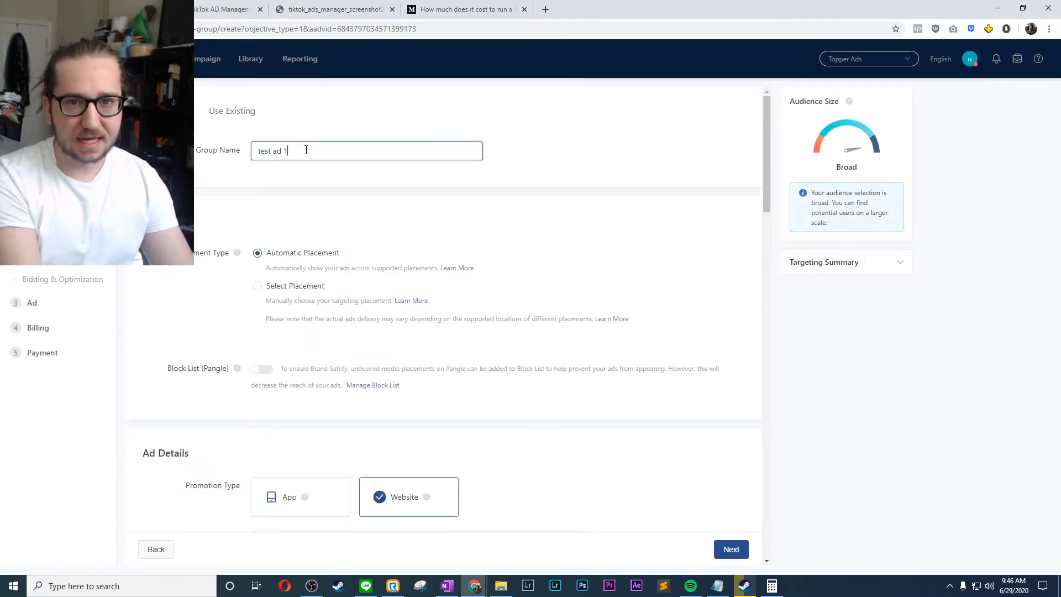
click(267, 287)
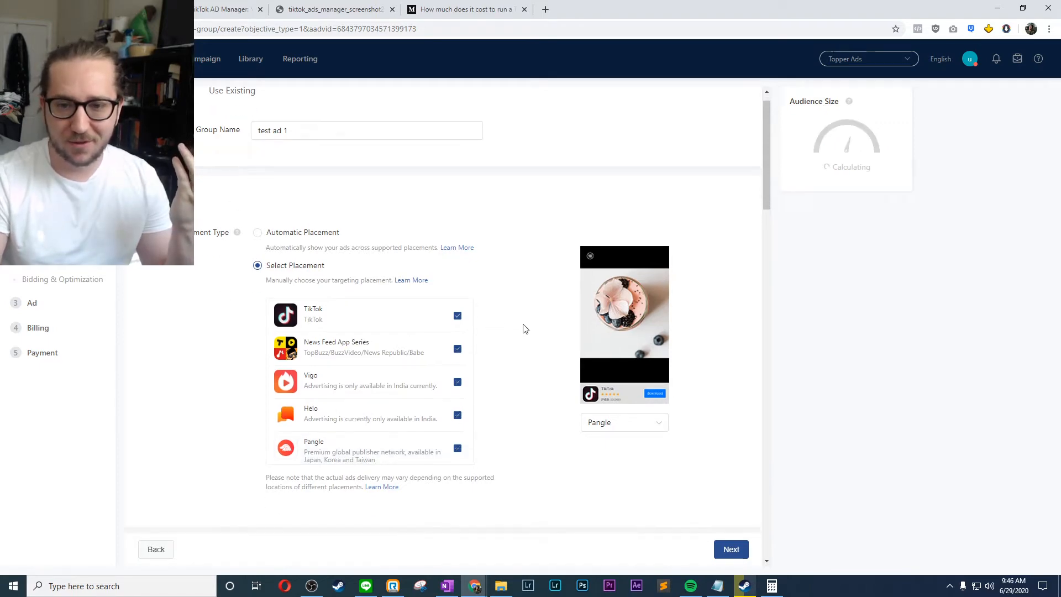
scroll(525, 330, down, 5)
scroll(497, 315, up, 3)
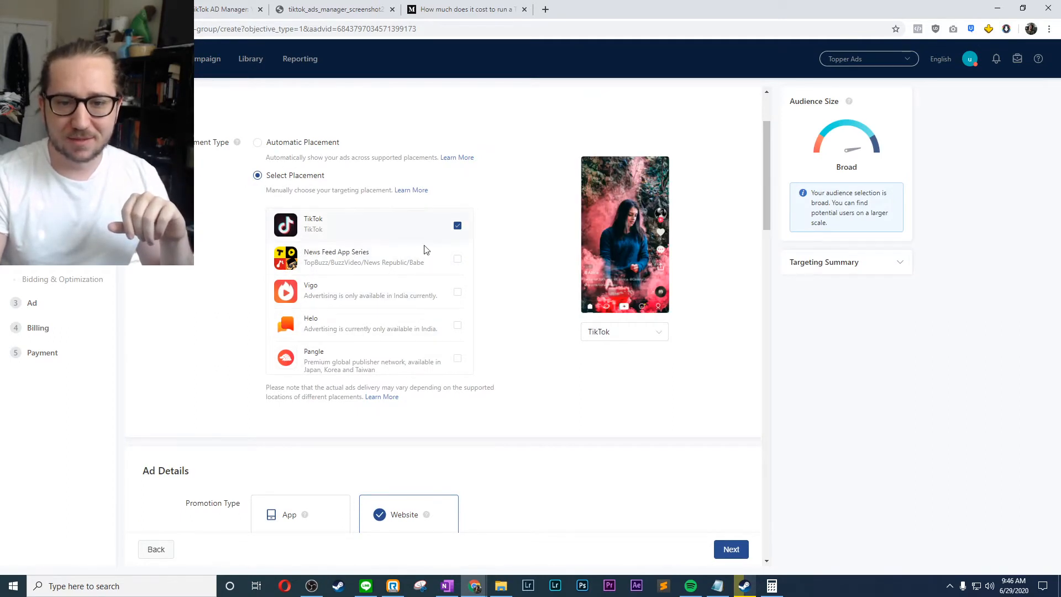
- Enter google.com as the URL of the promoted website
scroll(194, 315, down, 4)
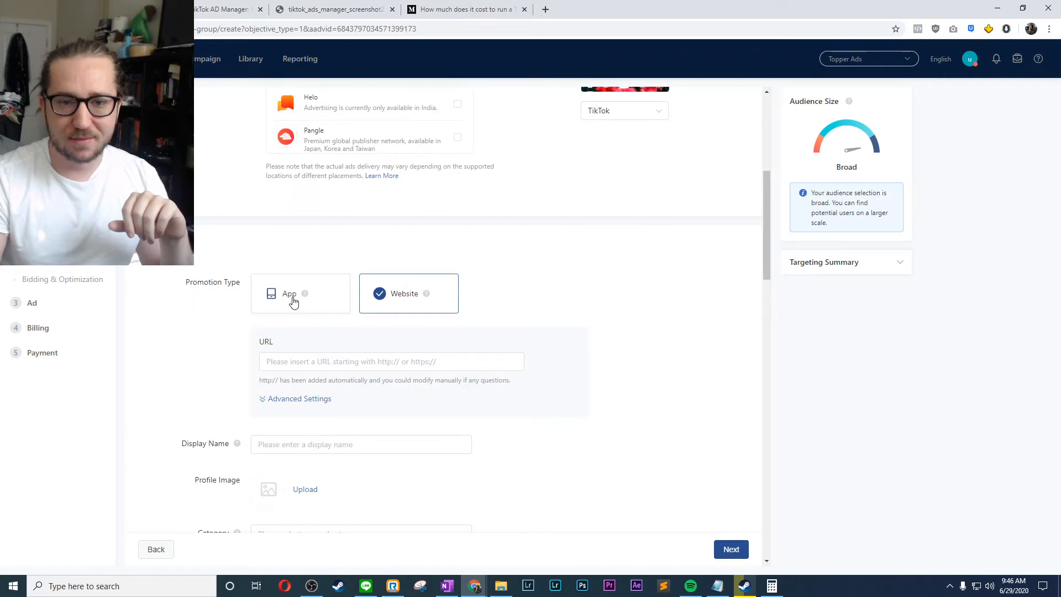
click(291, 361)
text(google.com)
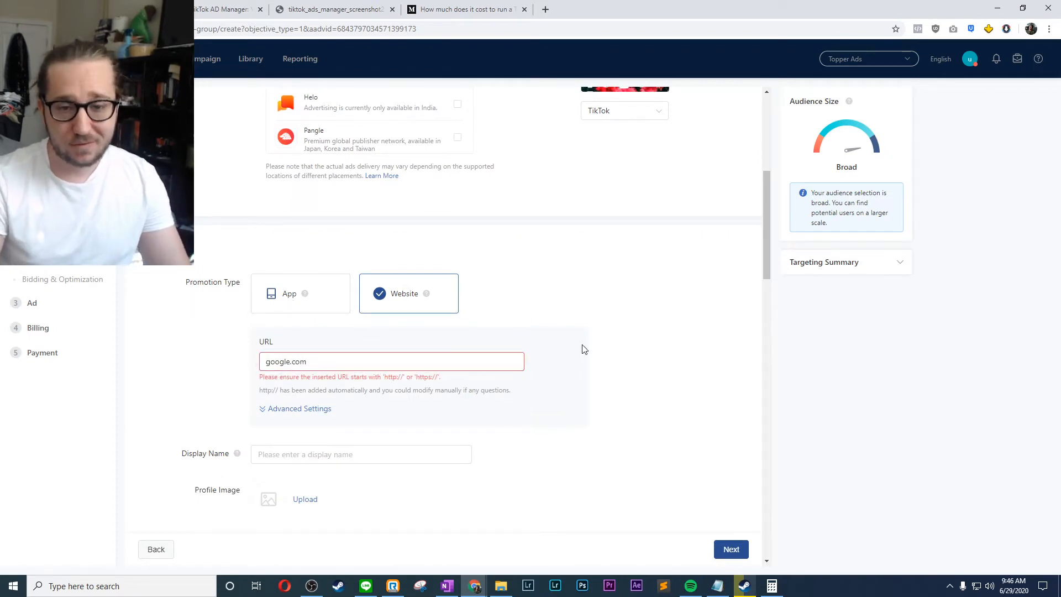
click(583, 350)
- Try to attach a pixel to the promoted website in the advanced settings
scroll(583, 349, down, 2)
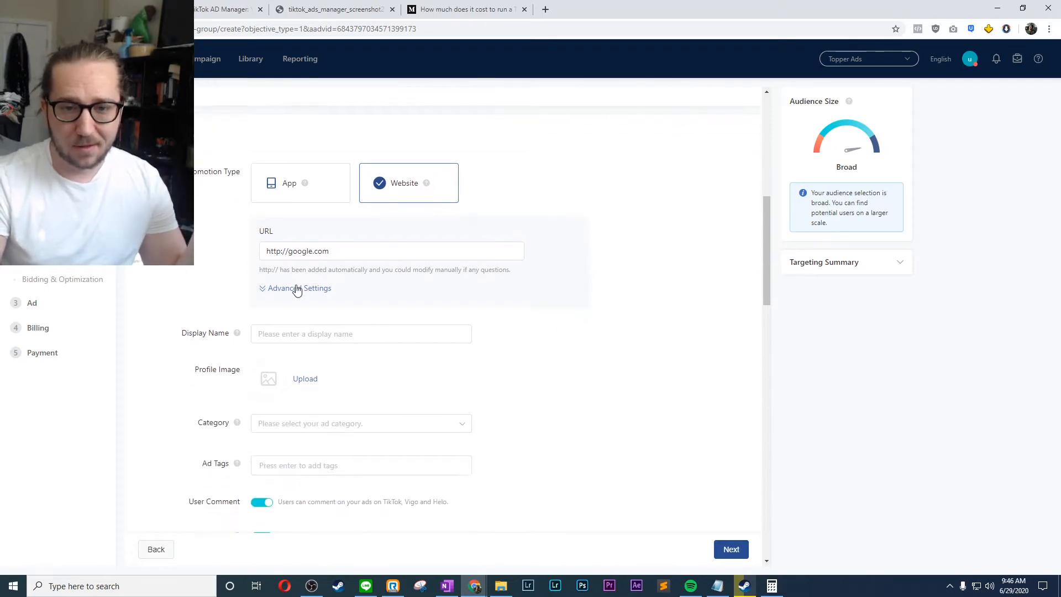
click(296, 289)
click(263, 308)
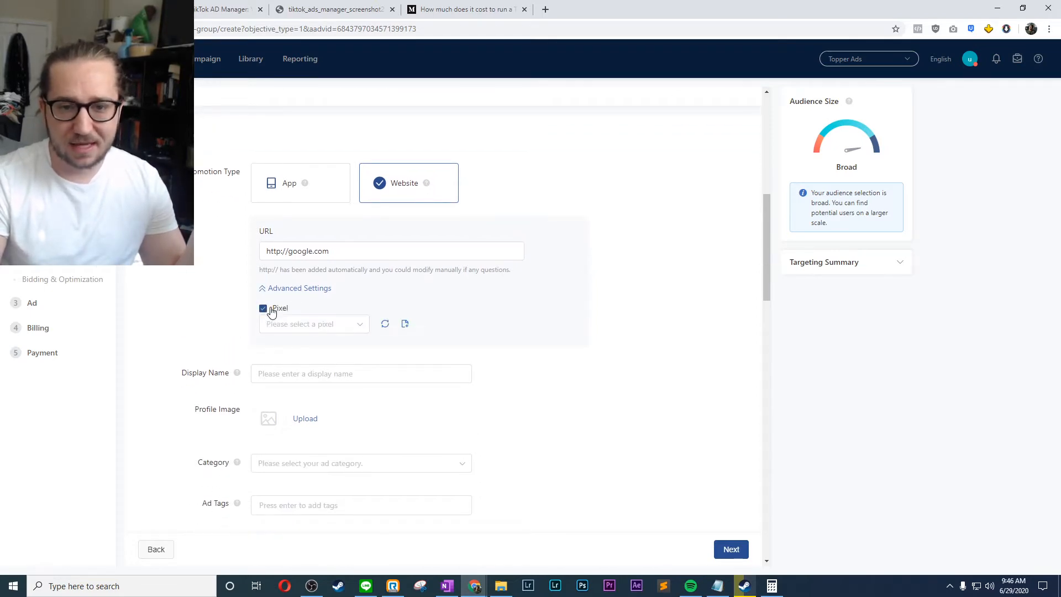
click(327, 325)
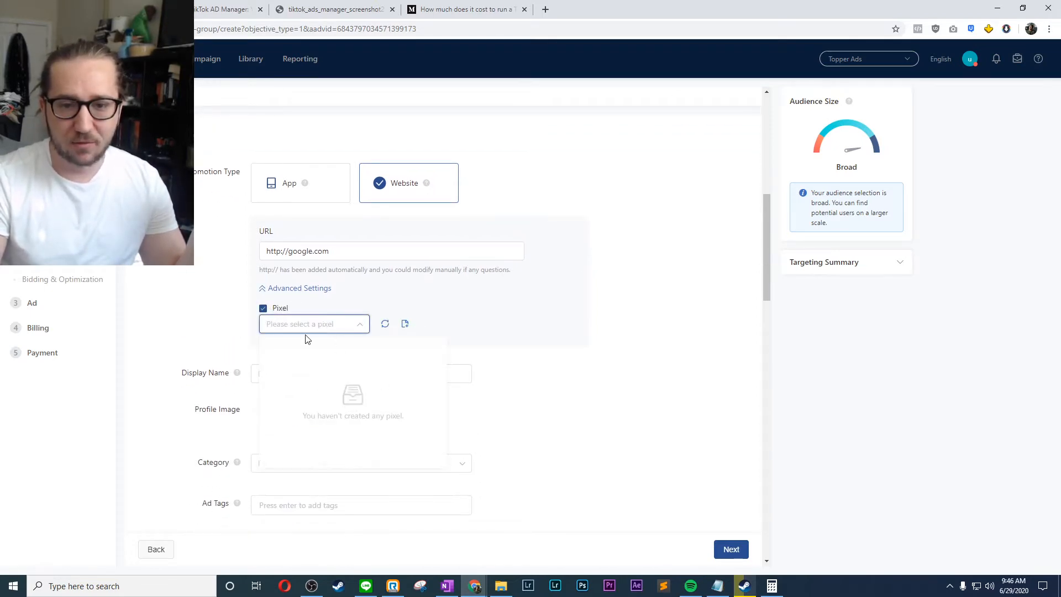
click(264, 309)
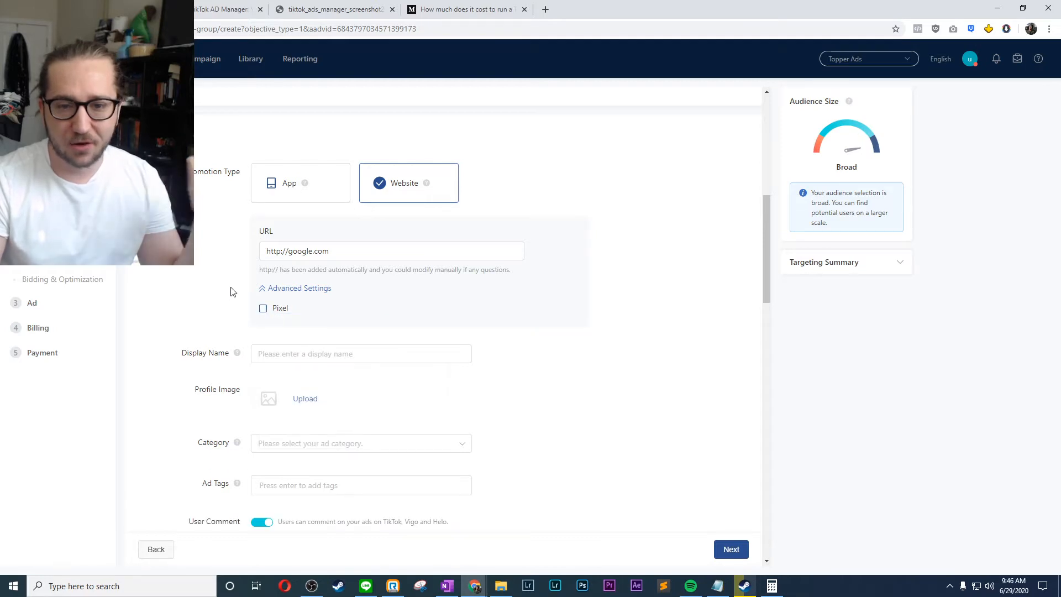
- Set the ad's display name to "Google"
scroll(231, 291, down, 2)
click(289, 252)
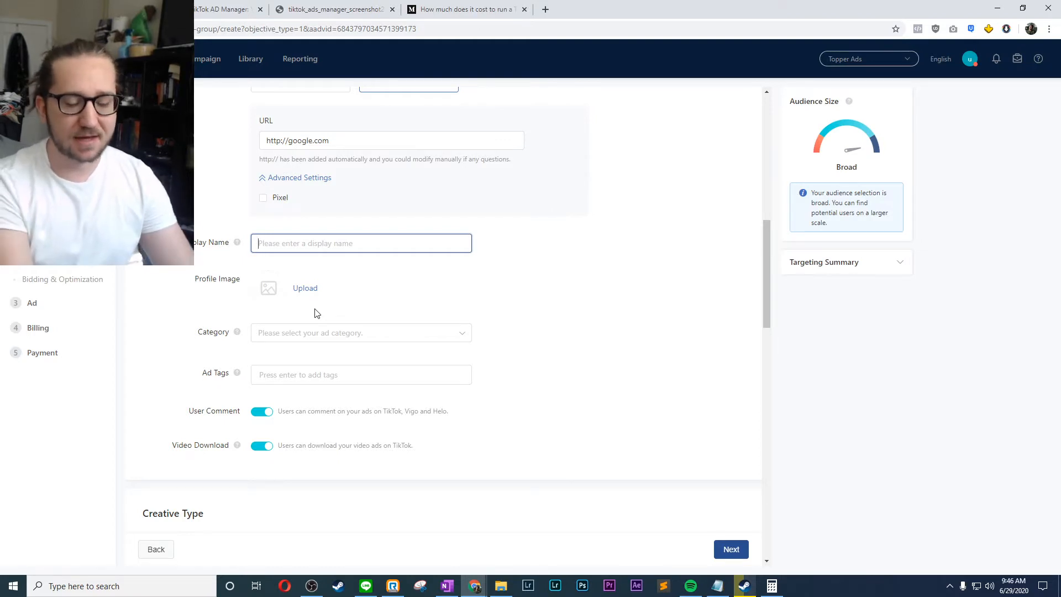
text(Ba)
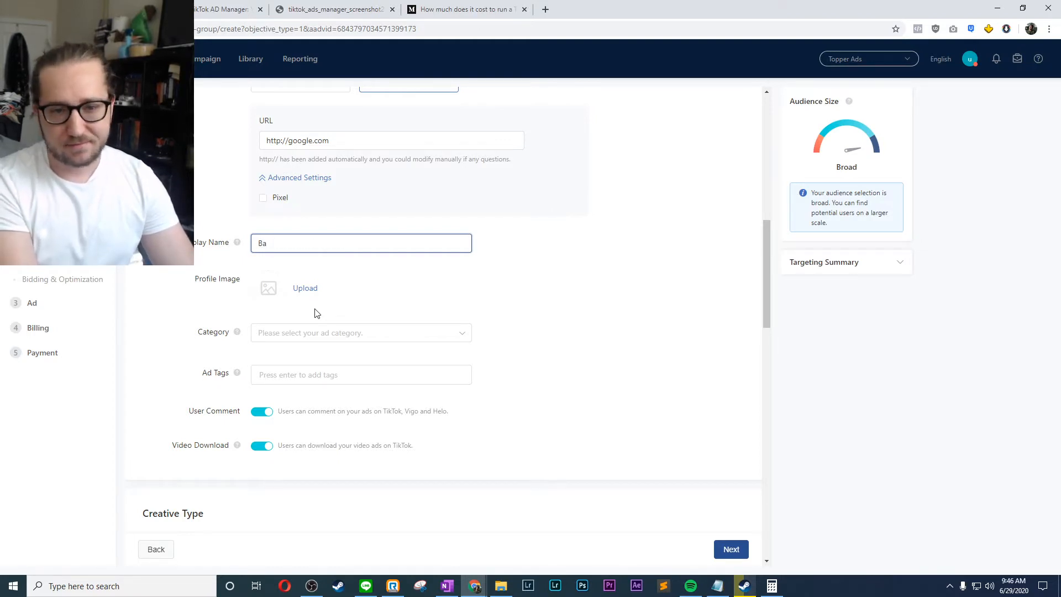
key(BackSpace)
key(BackSpace)
text(Google)
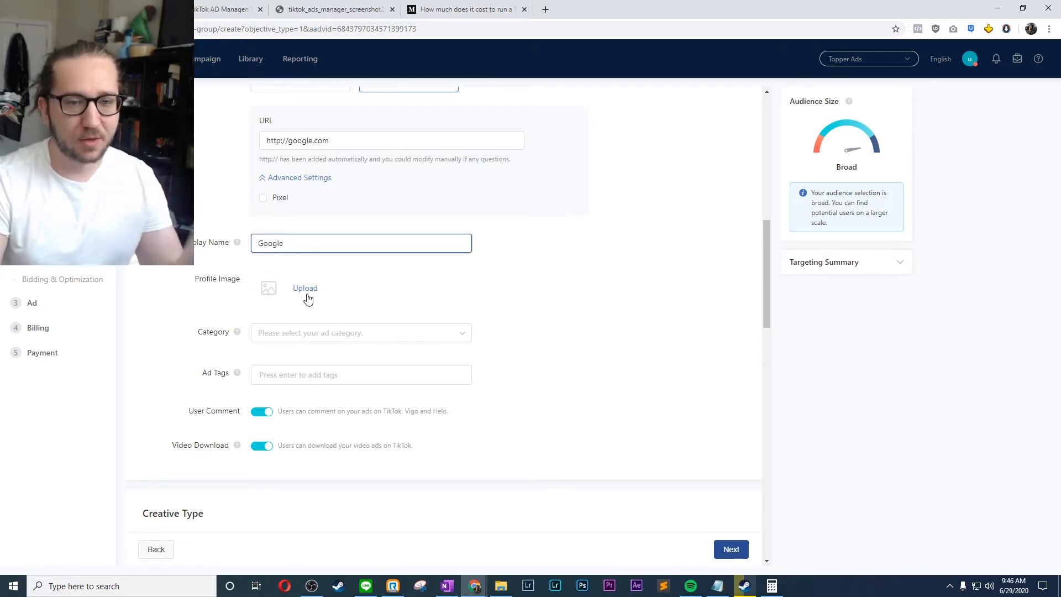
- Set the ad category to Education & Training / IT training / Other
scroll(308, 299, down, 2)
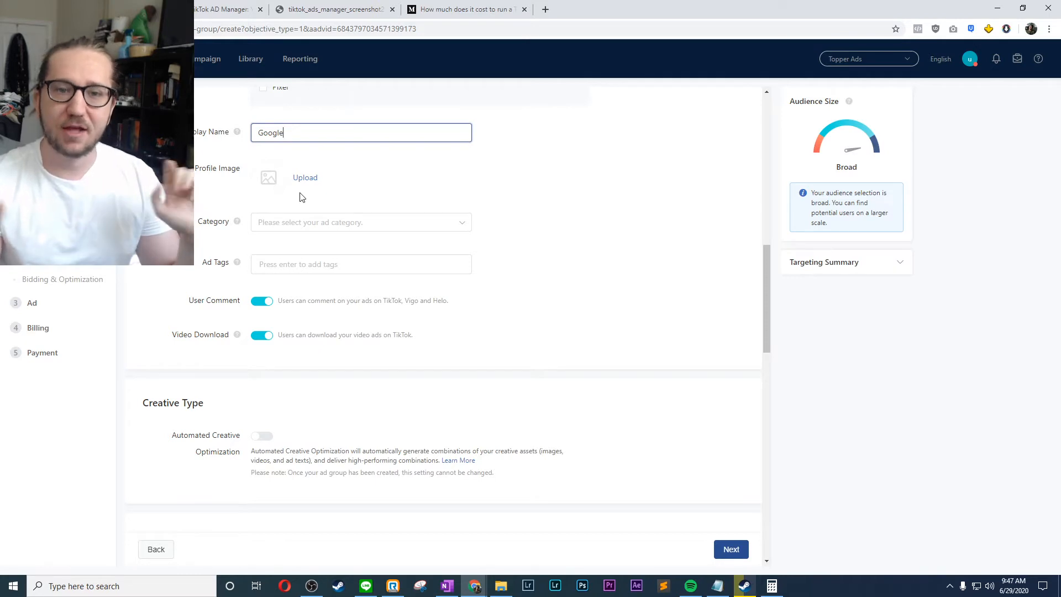
click(308, 224)
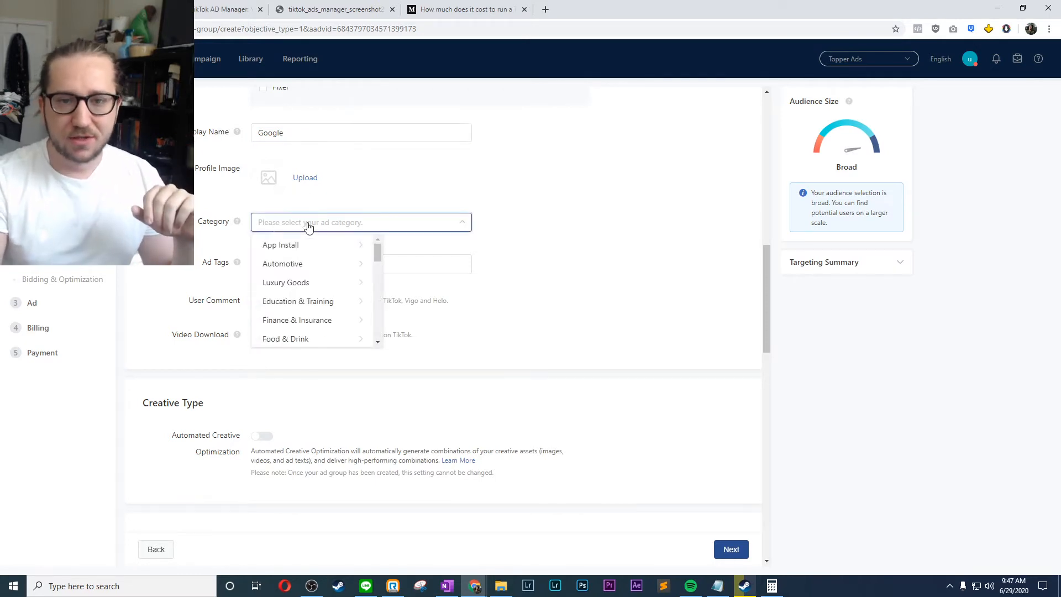
scroll(334, 264, down, 3)
scroll(336, 265, up, 3)
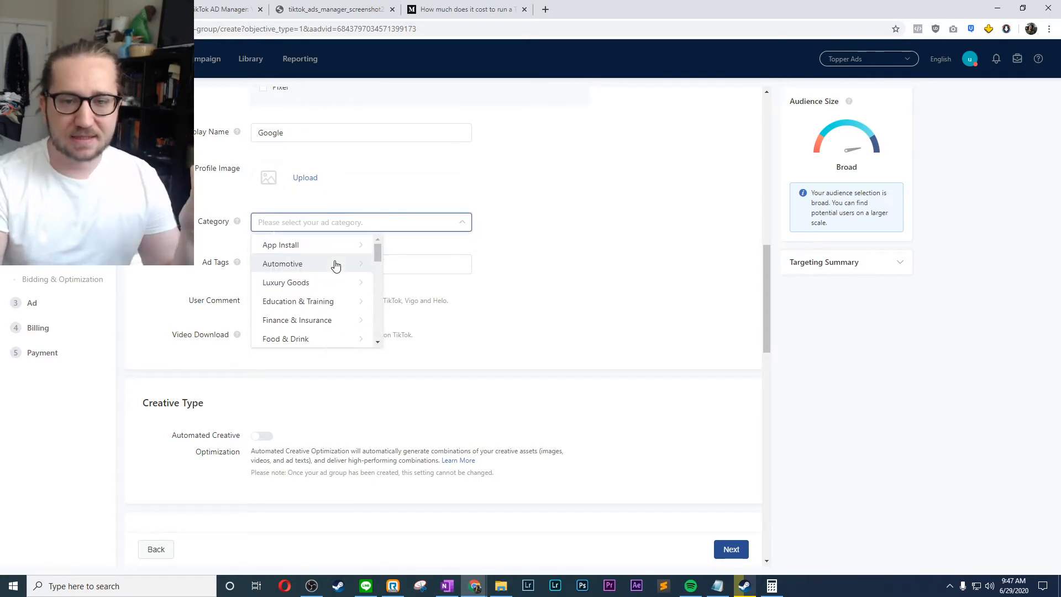
scroll(341, 301, down, 8)
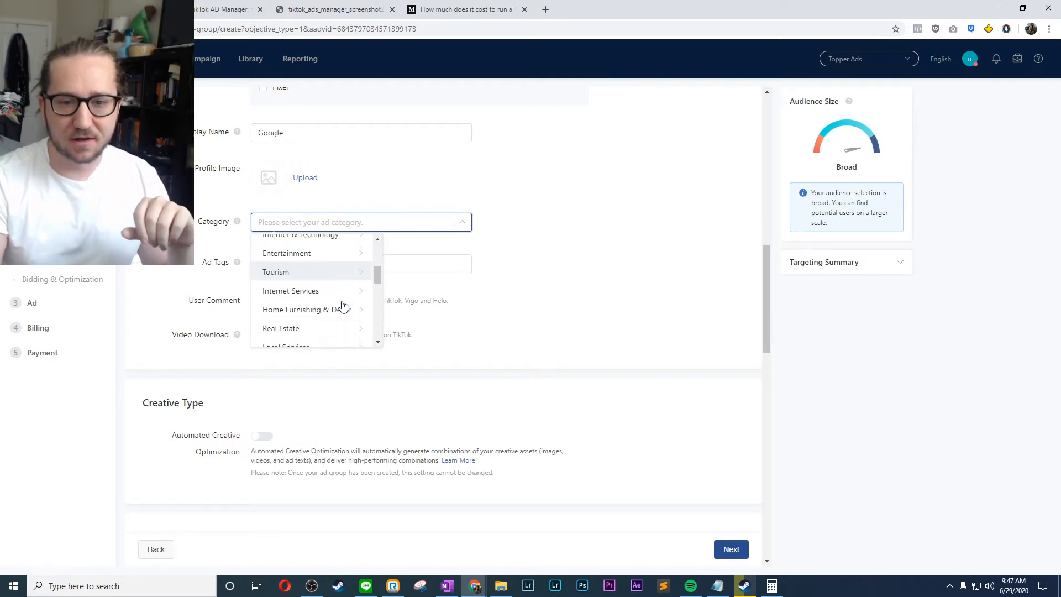
scroll(343, 305, down, 2)
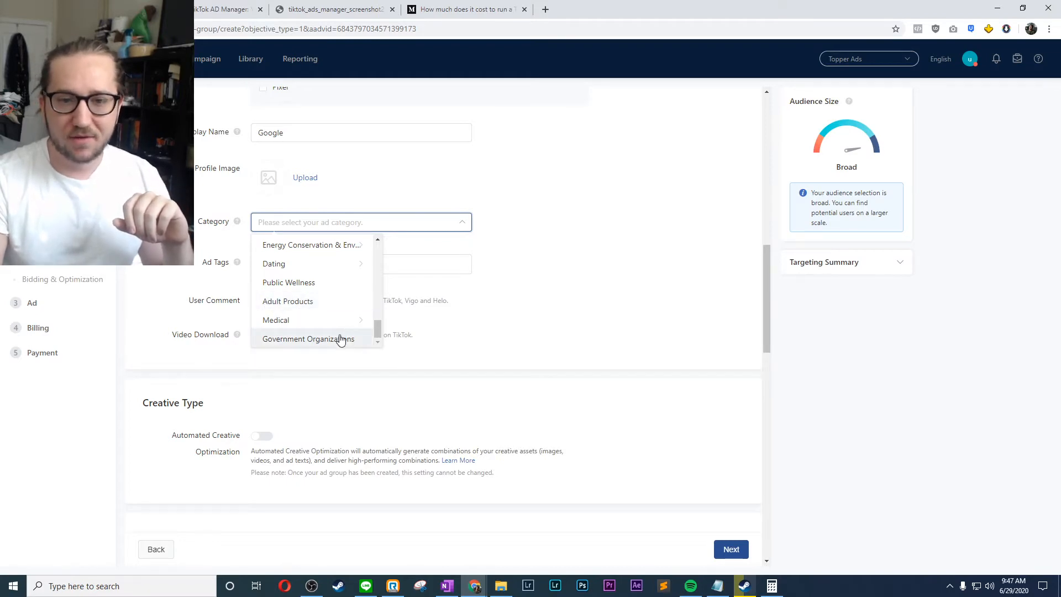
scroll(330, 318, up, 1)
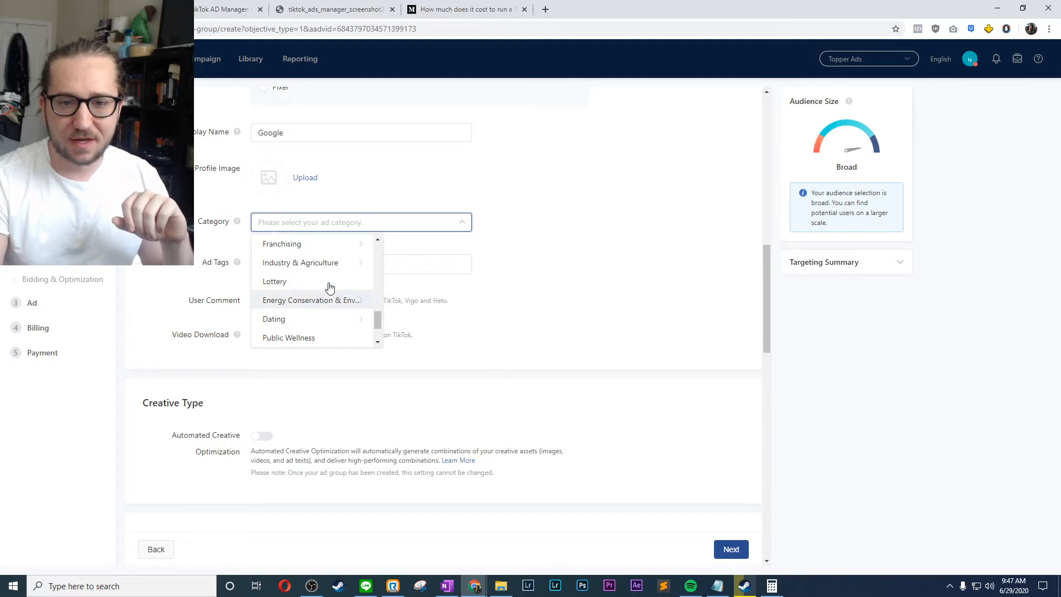
scroll(329, 290, up, 5)
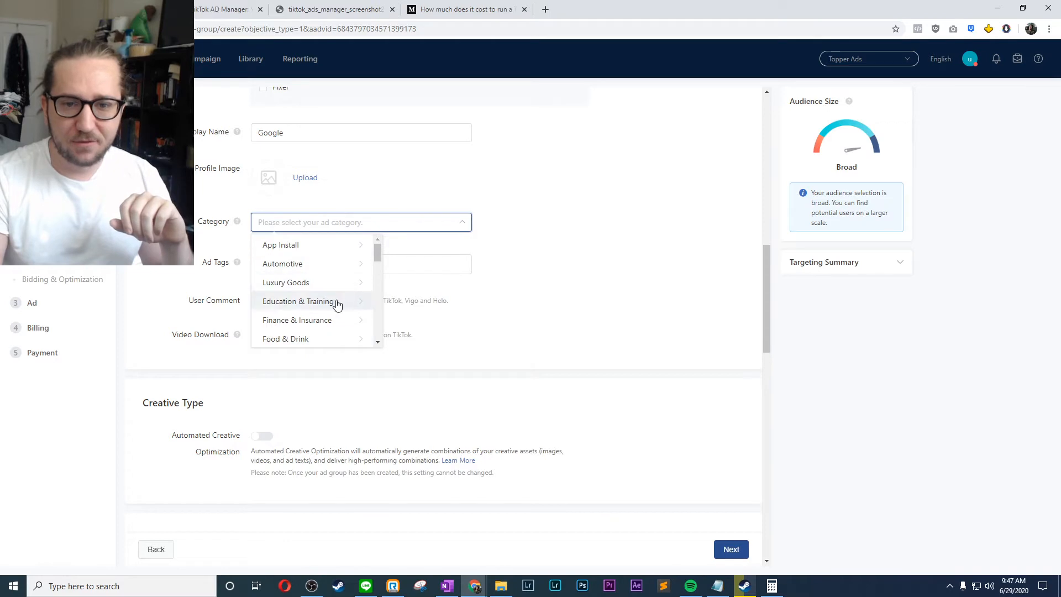
click(331, 301)
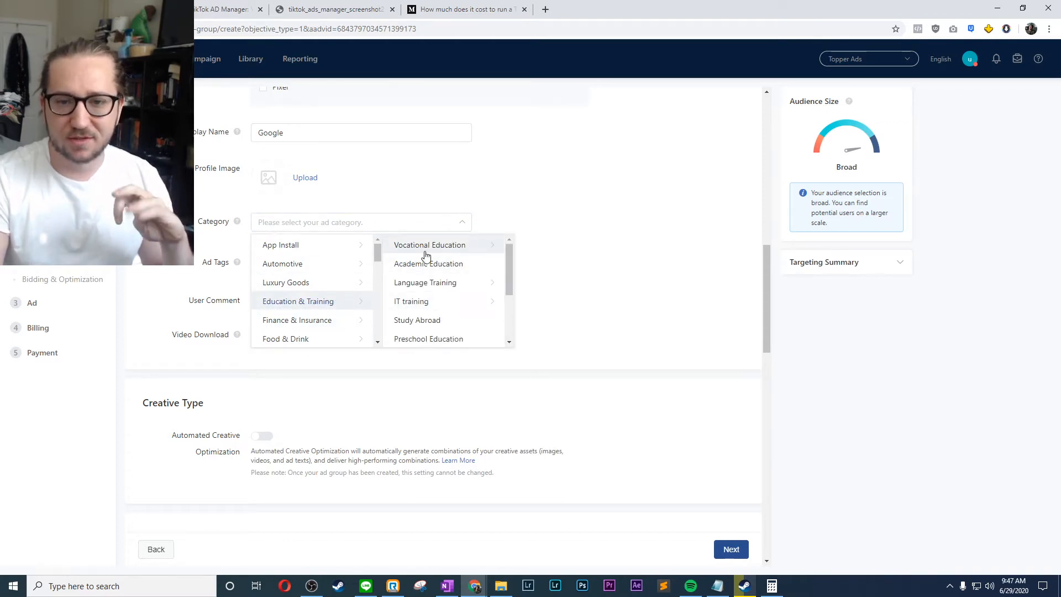
scroll(473, 275, down, 1)
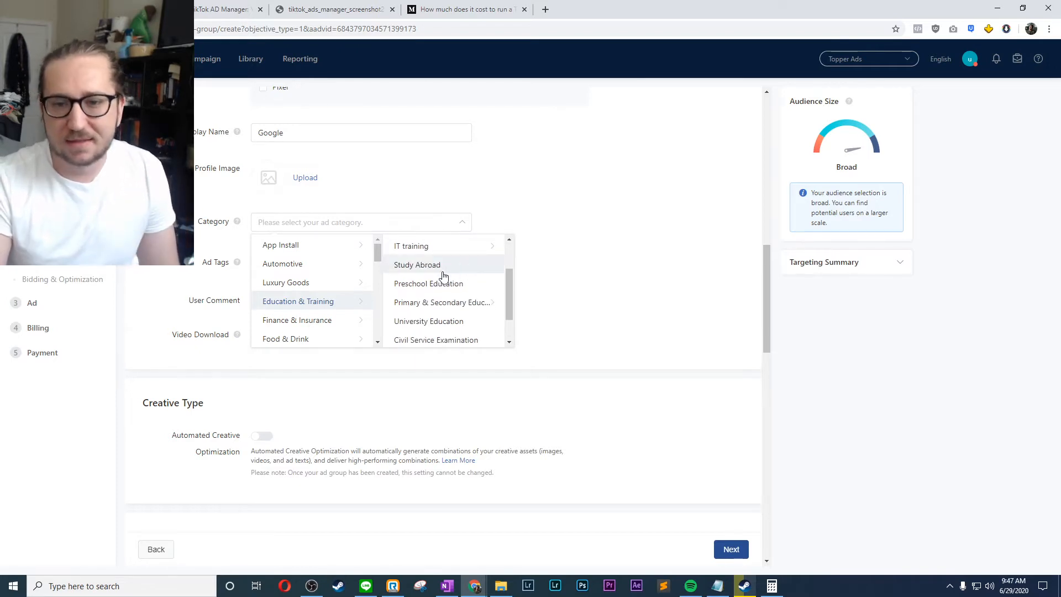
scroll(444, 279, down, 1)
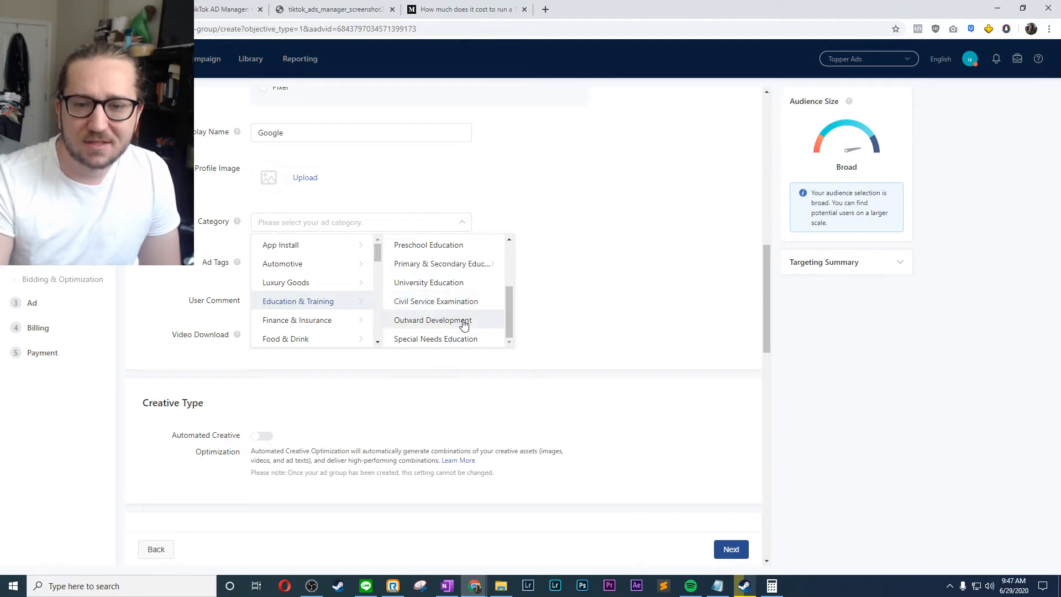
scroll(462, 320, up, 2)
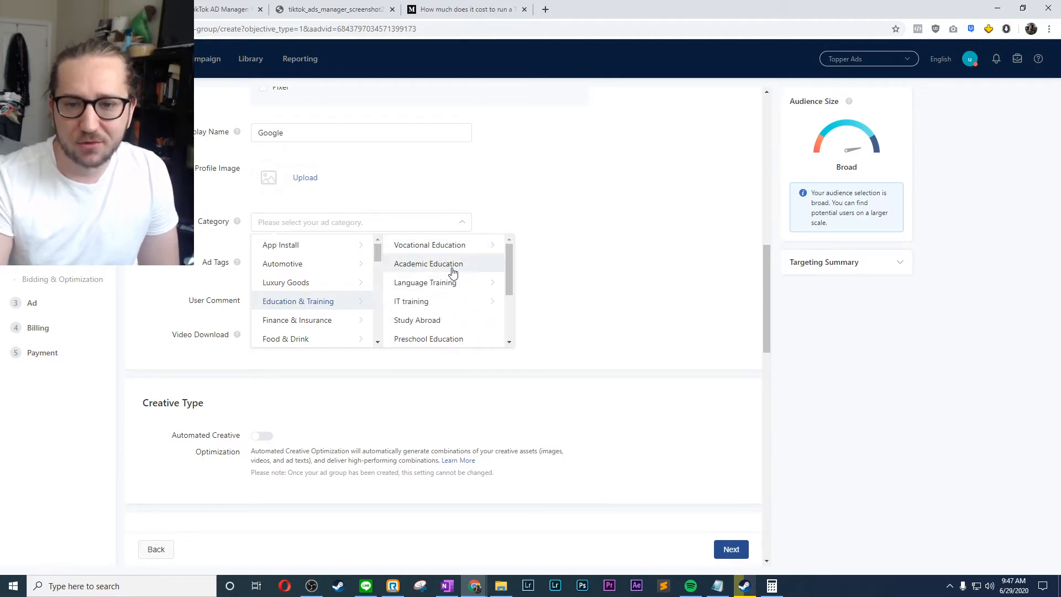
click(447, 308)
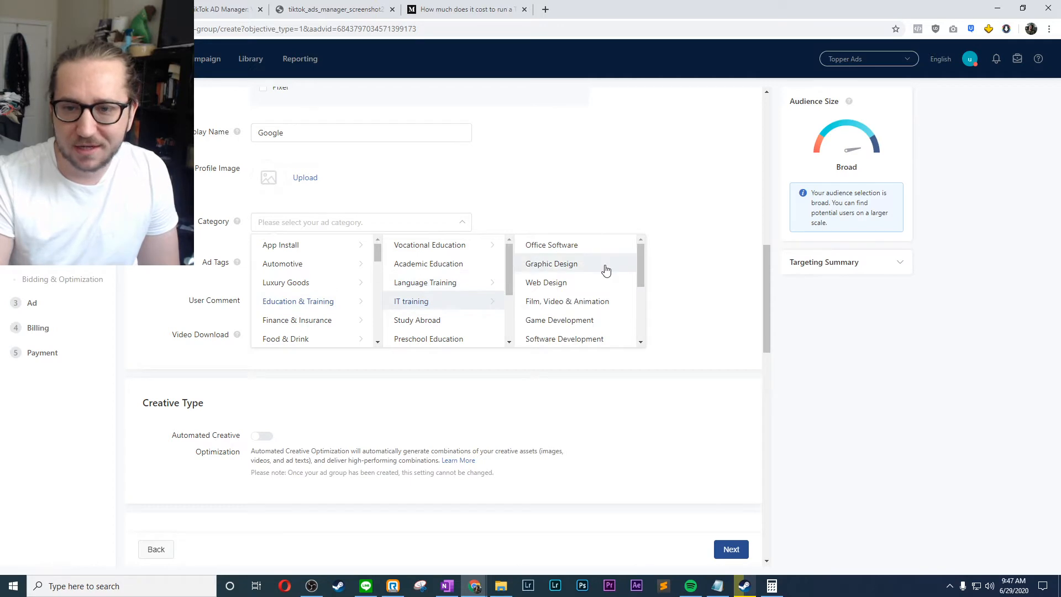
scroll(605, 268, down, 1)
scroll(568, 279, down, 2)
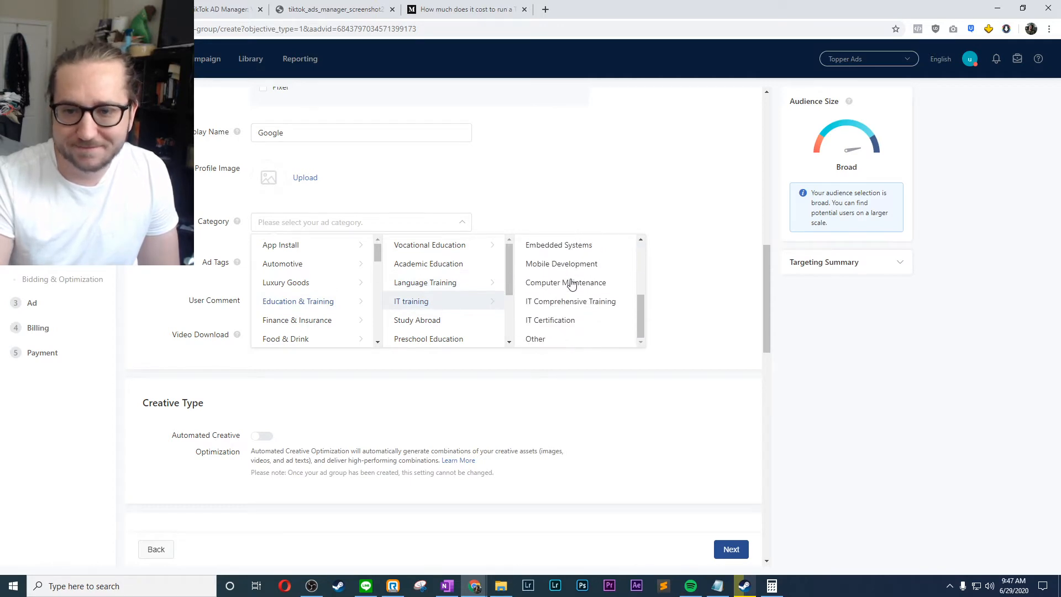
click(582, 340)
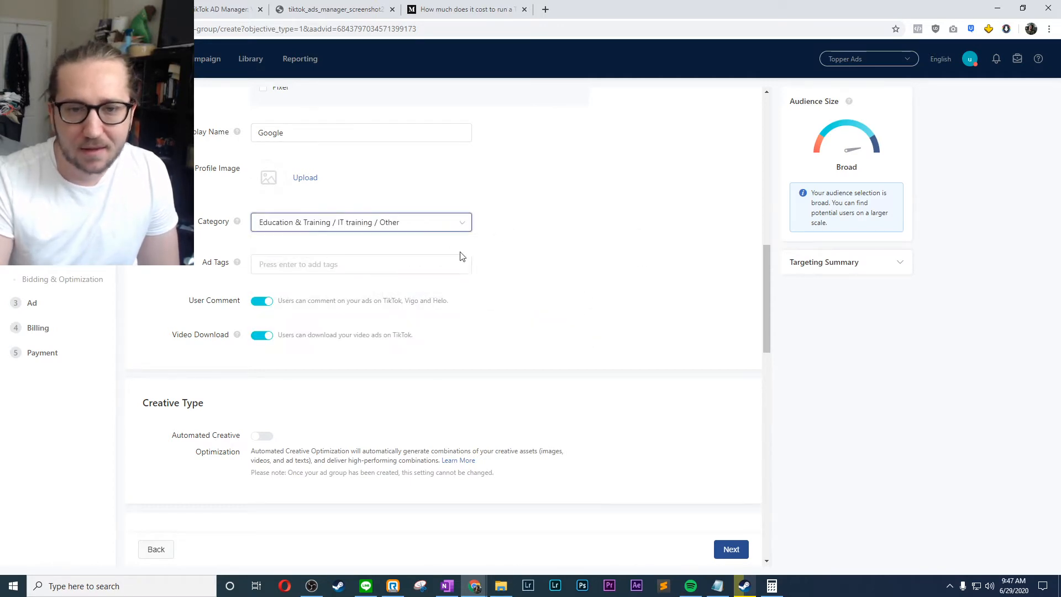
- Add the ad tags "web design", "internet" and "memes"
click(330, 264)
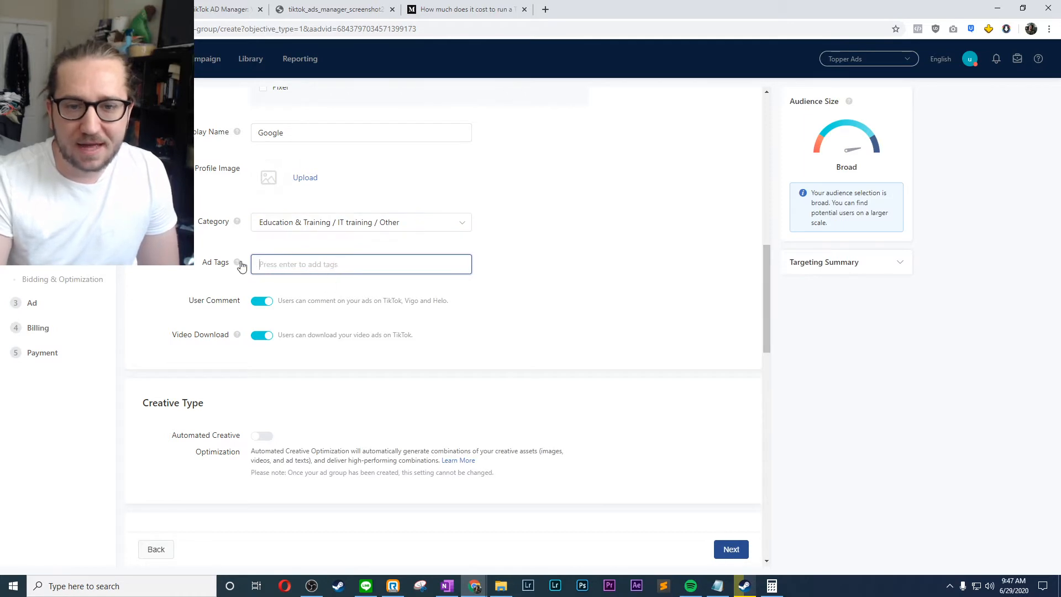
mouse_move(238, 265)
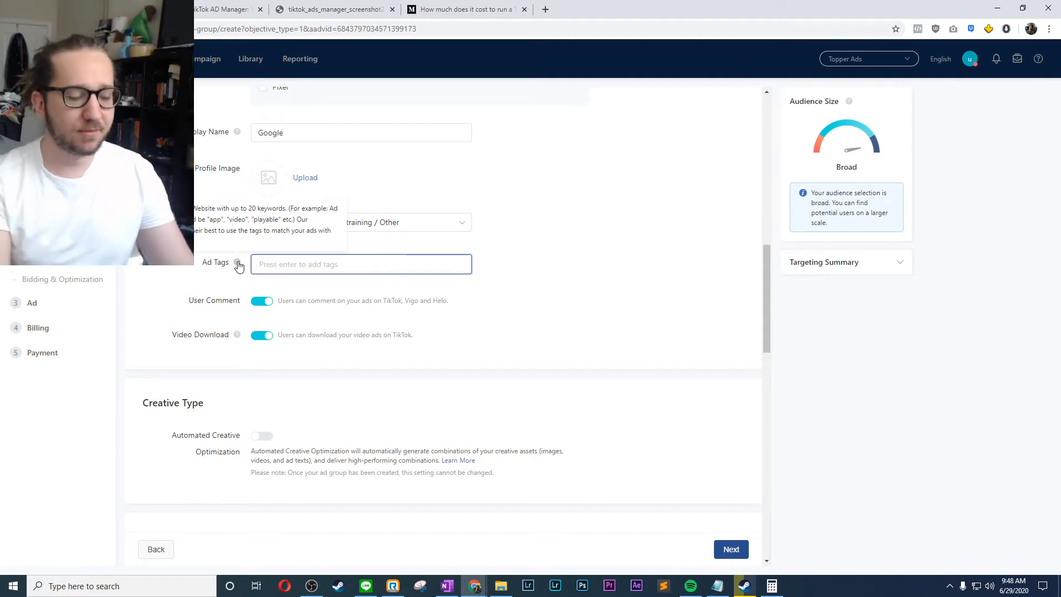
text(web deis)
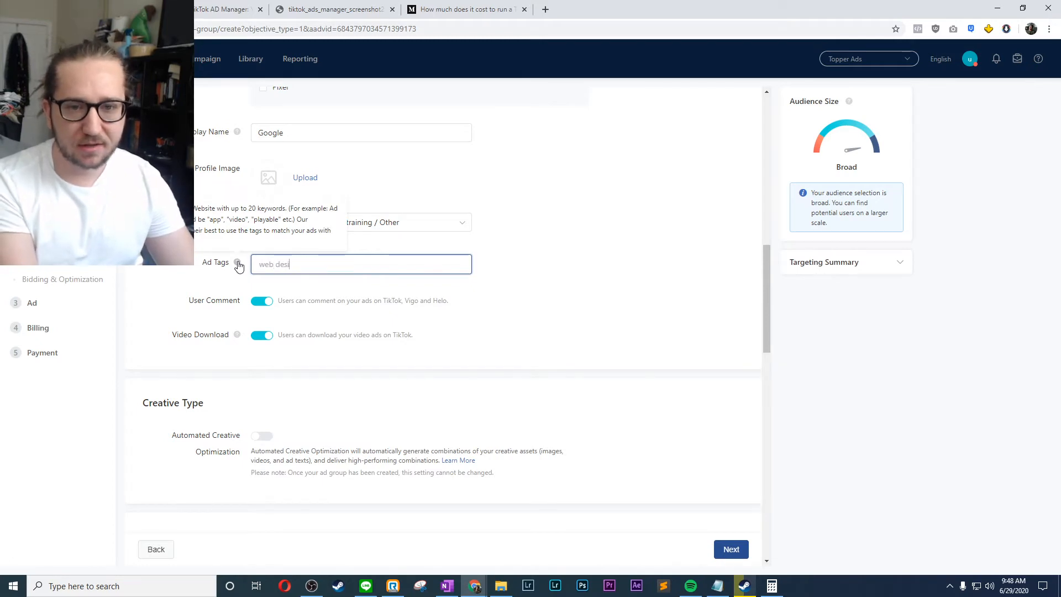
text(gn)
key(Return)
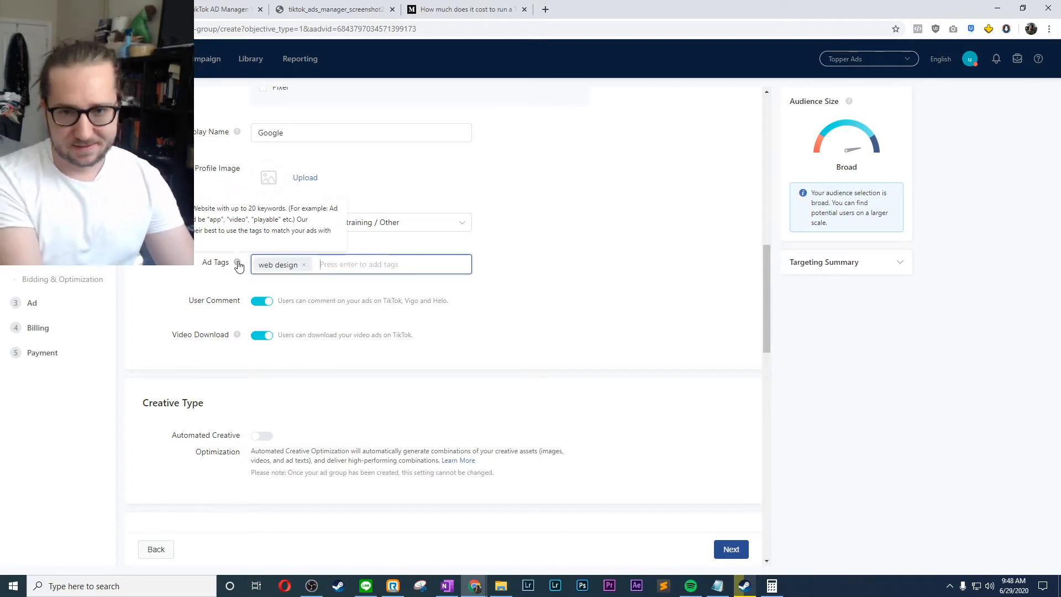
text(internet)
key(Return)
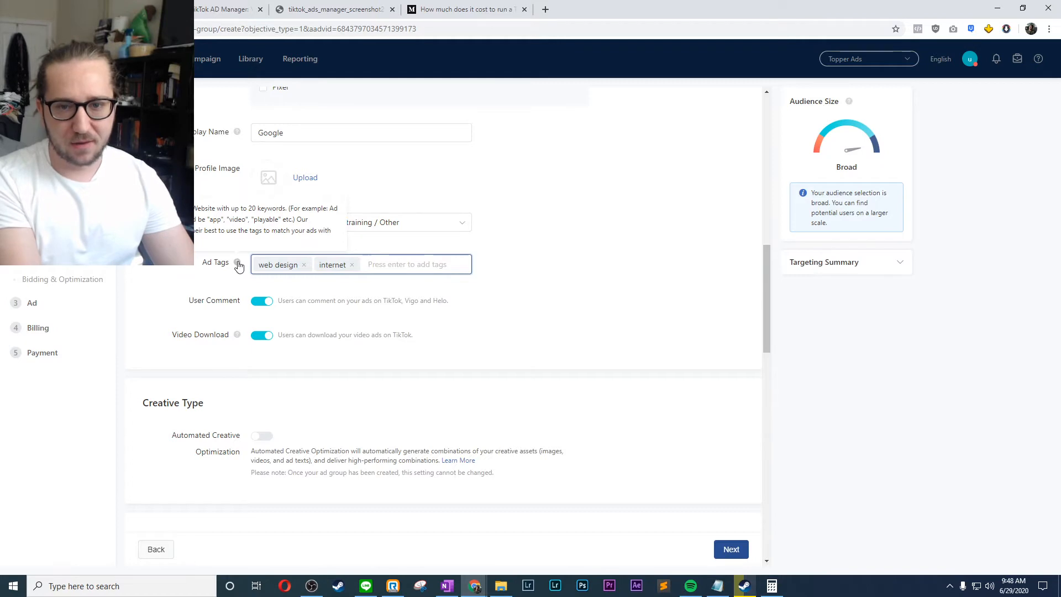
text(memes)
key(Return)
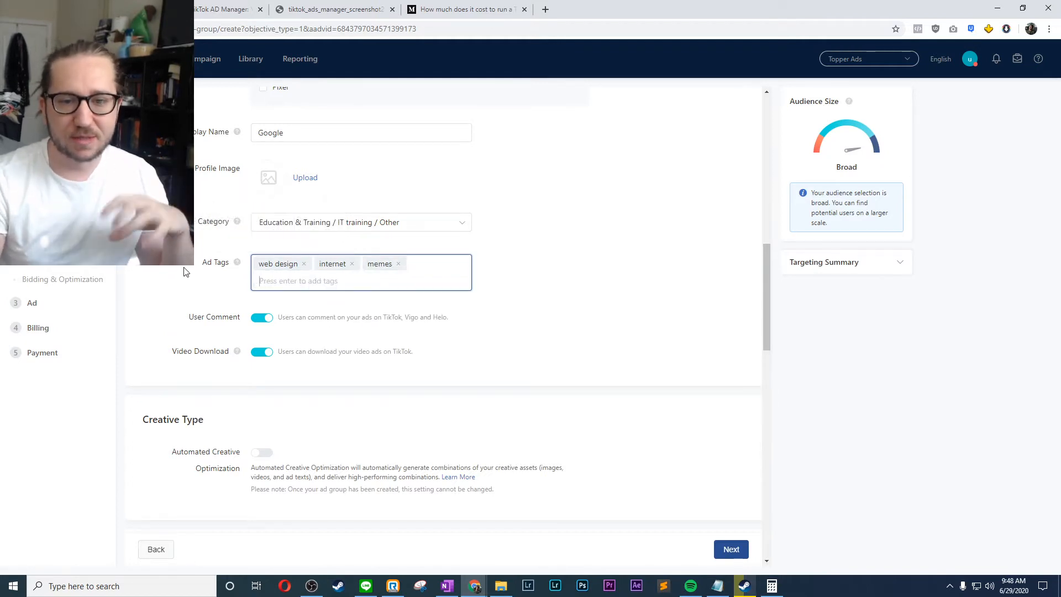
- Review the User Comment and Video Download settings of the ad group
scroll(185, 272, down, 2)
drag(188, 208, 210, 209)
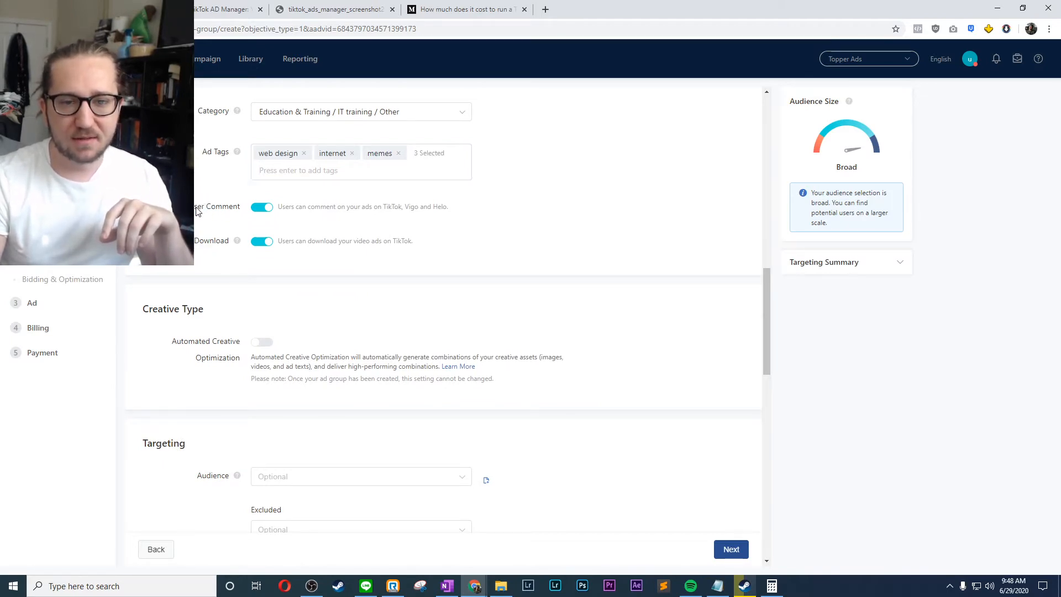
double_click(208, 214)
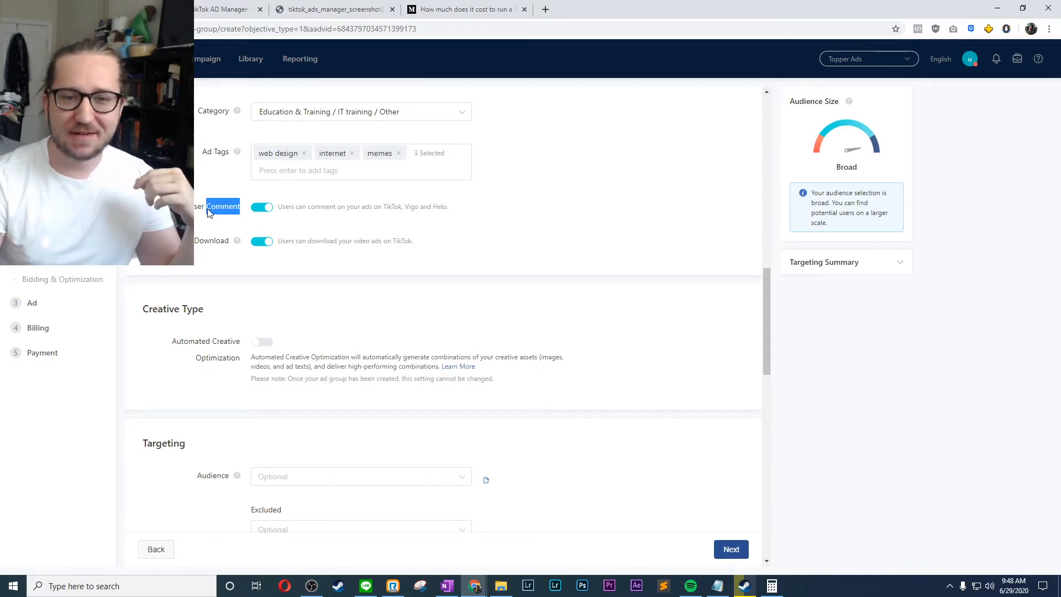
click(209, 213)
scroll(209, 213, down, 2)
scroll(209, 213, up, 2)
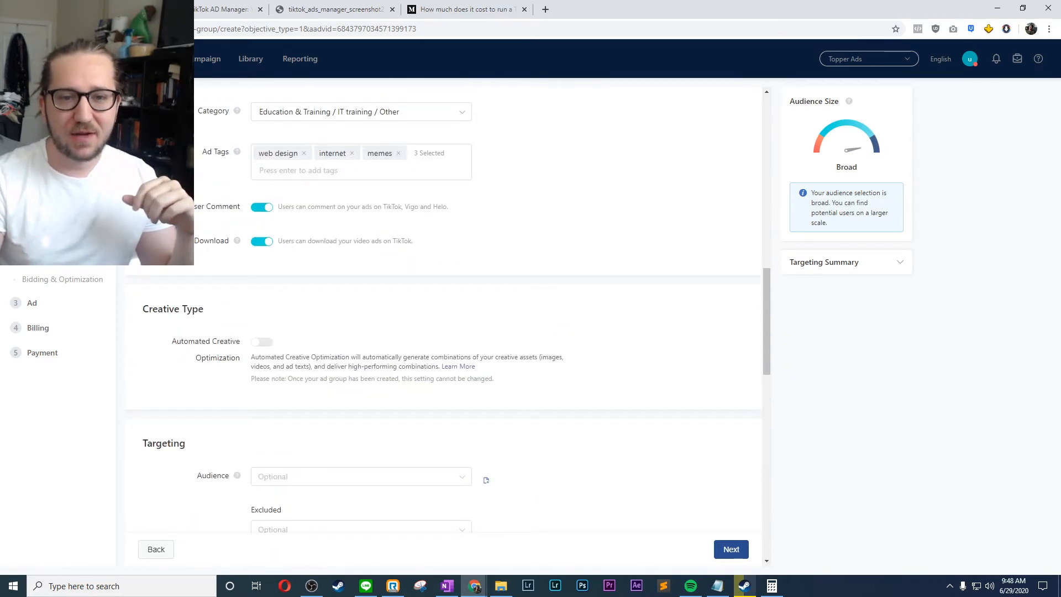
drag(221, 241, 190, 241)
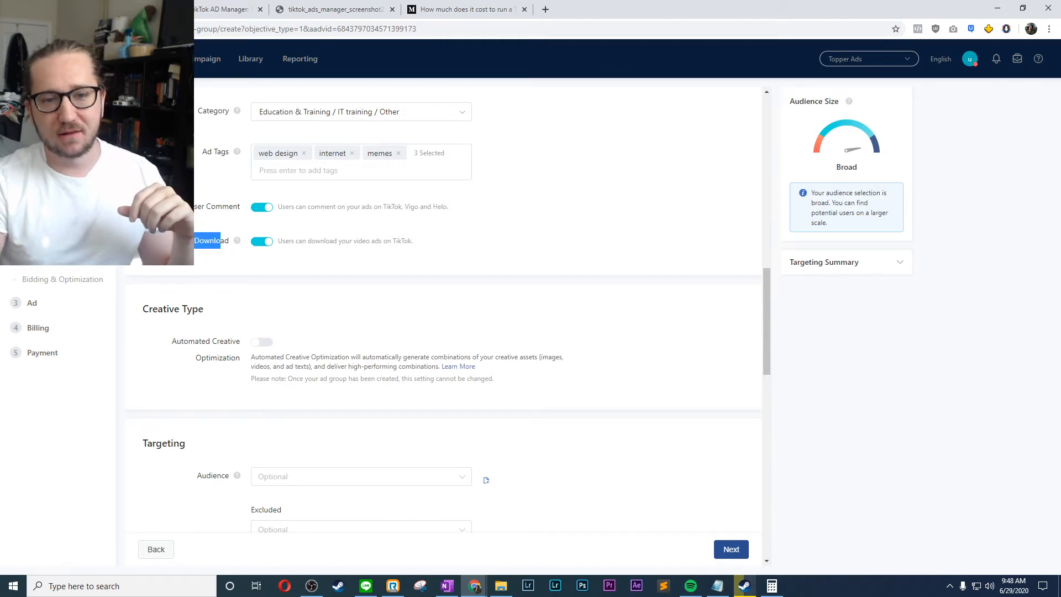
click(214, 247)
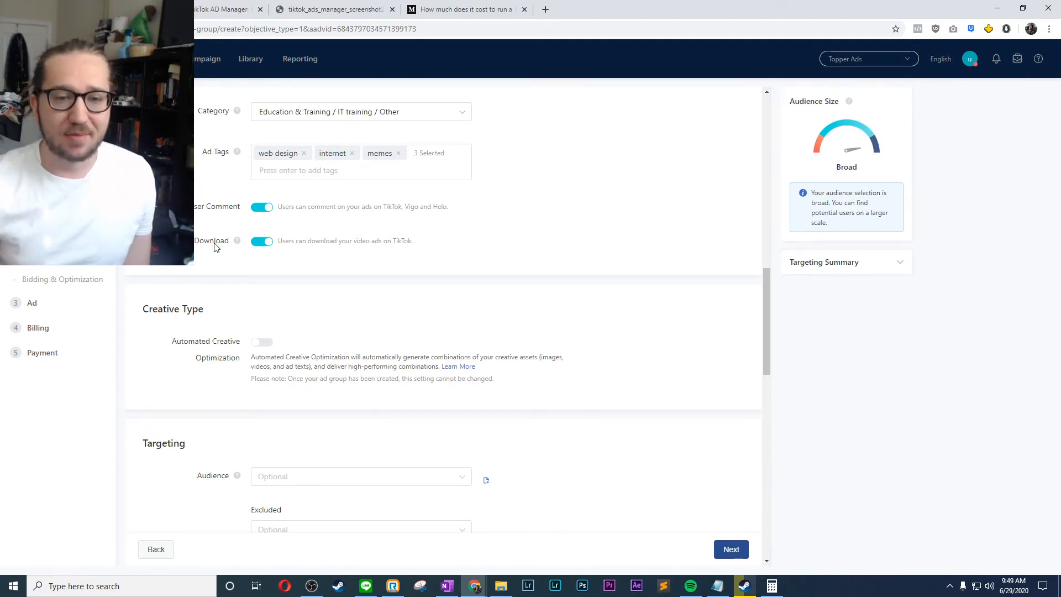
- Try Automated Creative Optimization in the creative type settings and switch it back off
scroll(215, 247, down, 2)
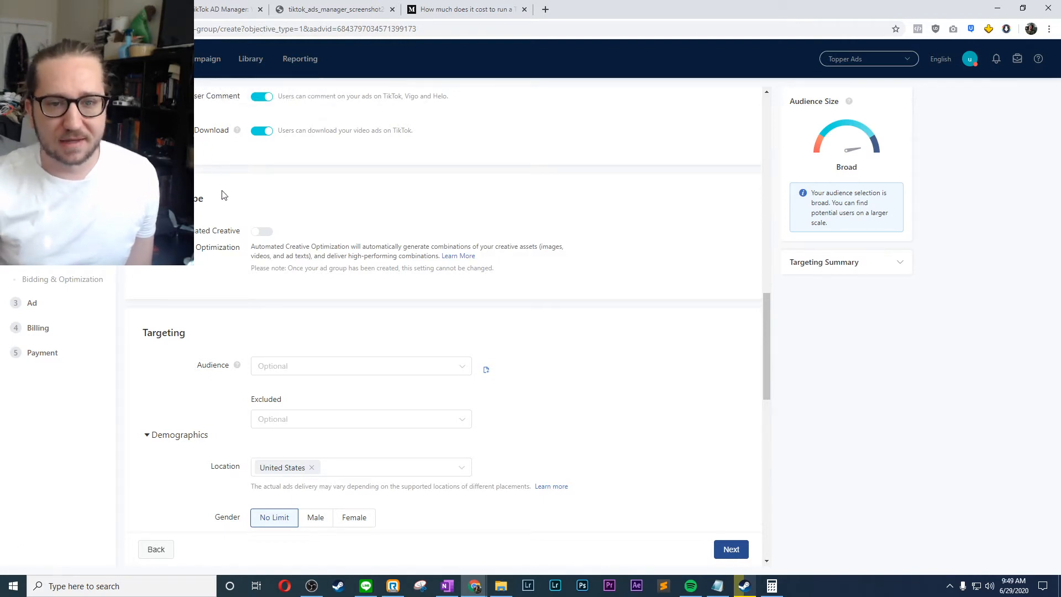
scroll(224, 196, down, 1)
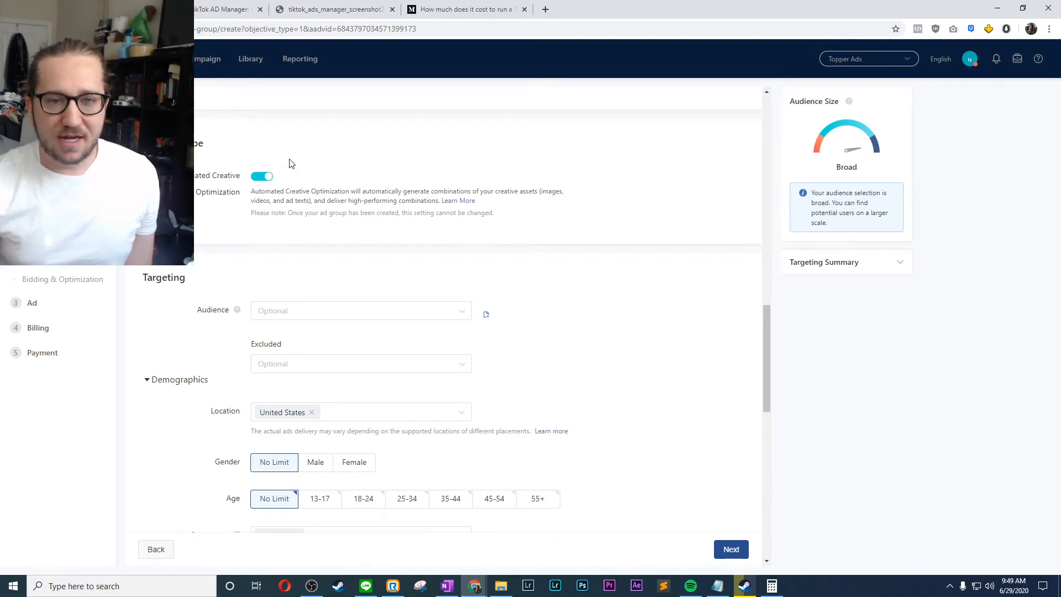
click(264, 176)
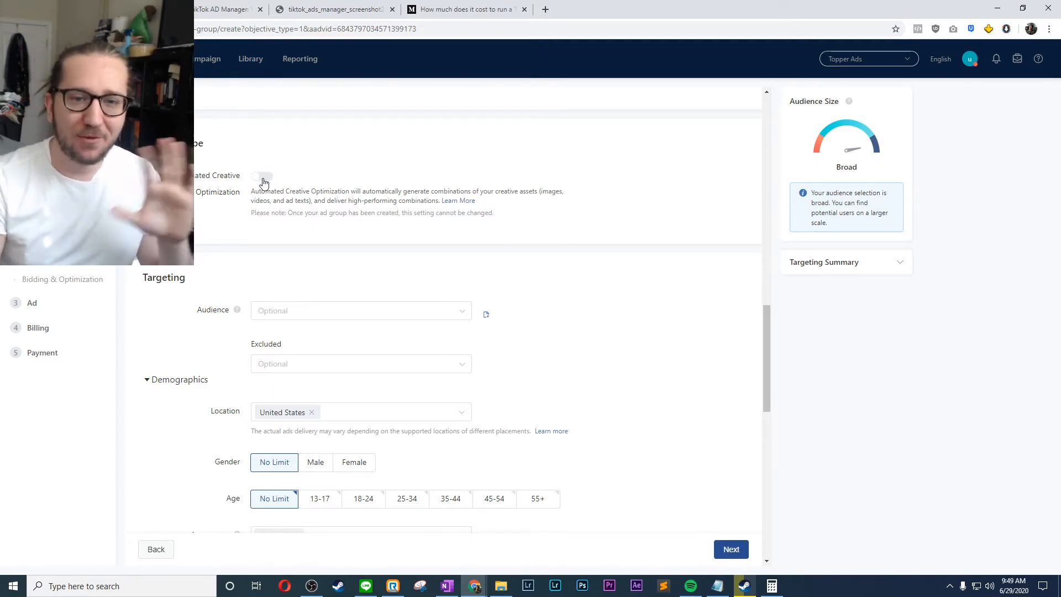
- Check the targeting section's Audience field for saved audiences, without selecting one
scroll(263, 182, down, 4)
scroll(263, 183, up, 2)
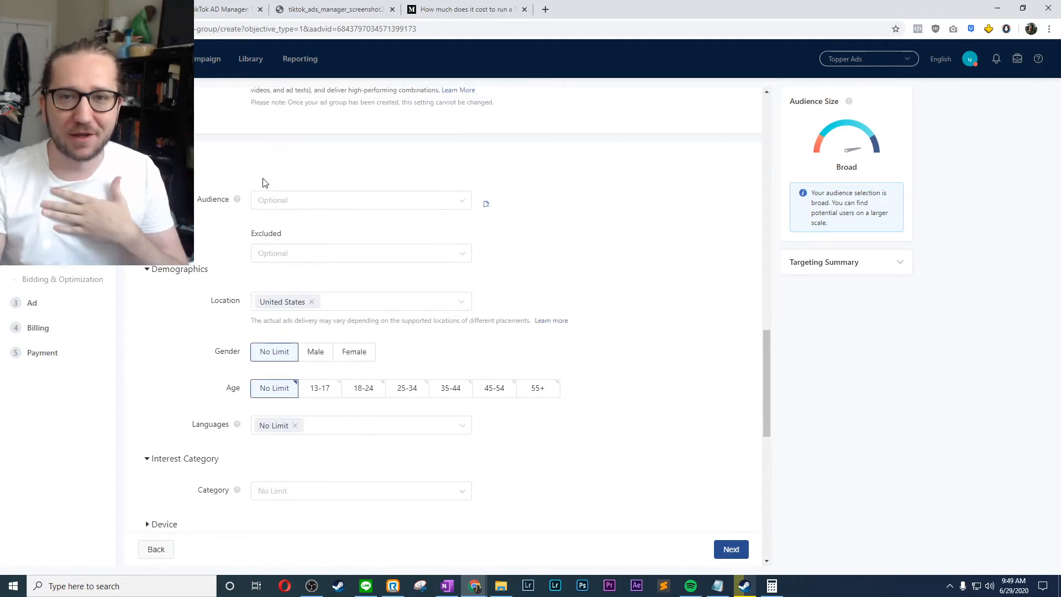
click(289, 200)
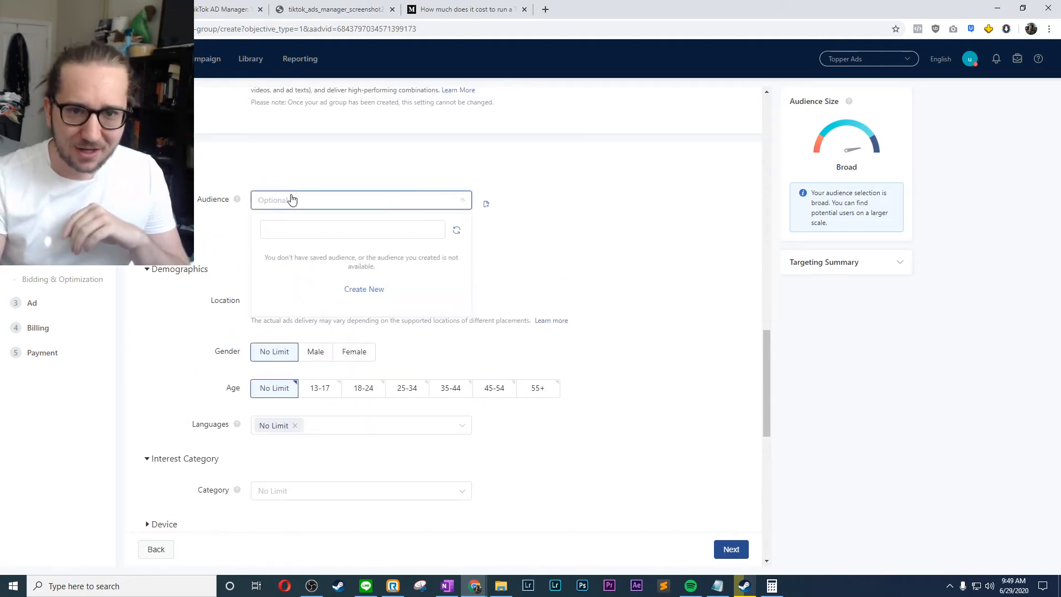
click(386, 199)
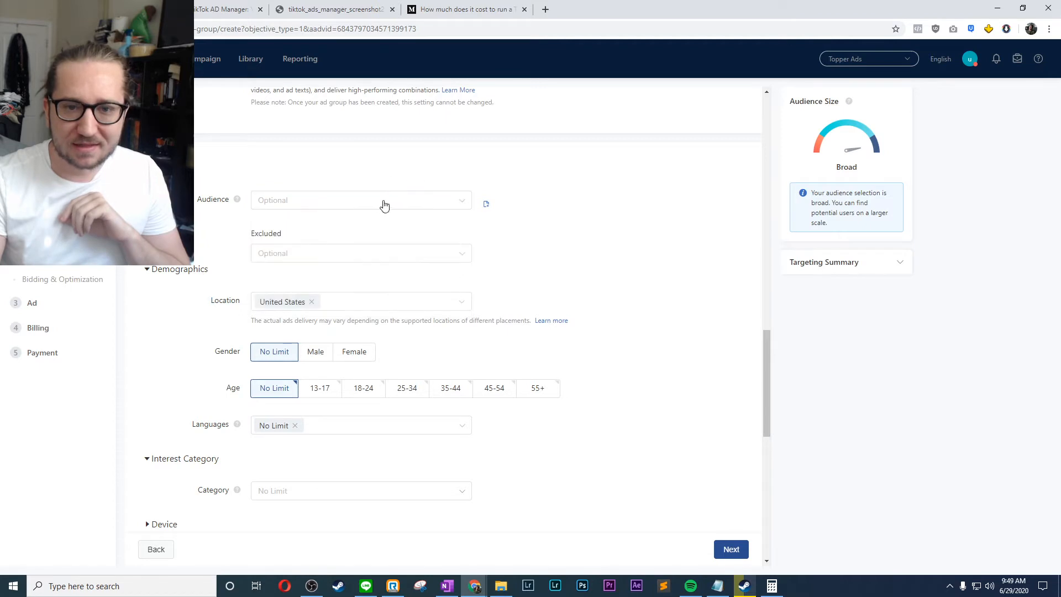
- Open the audience library from the targeting settings and bring up the Create Audience options
click(487, 206)
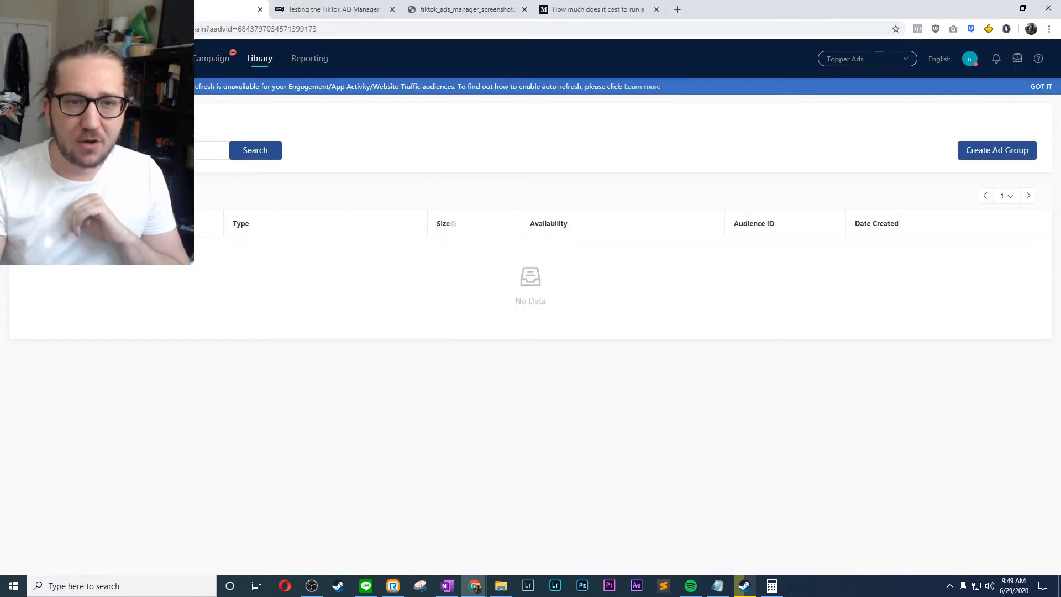
click(71, 9)
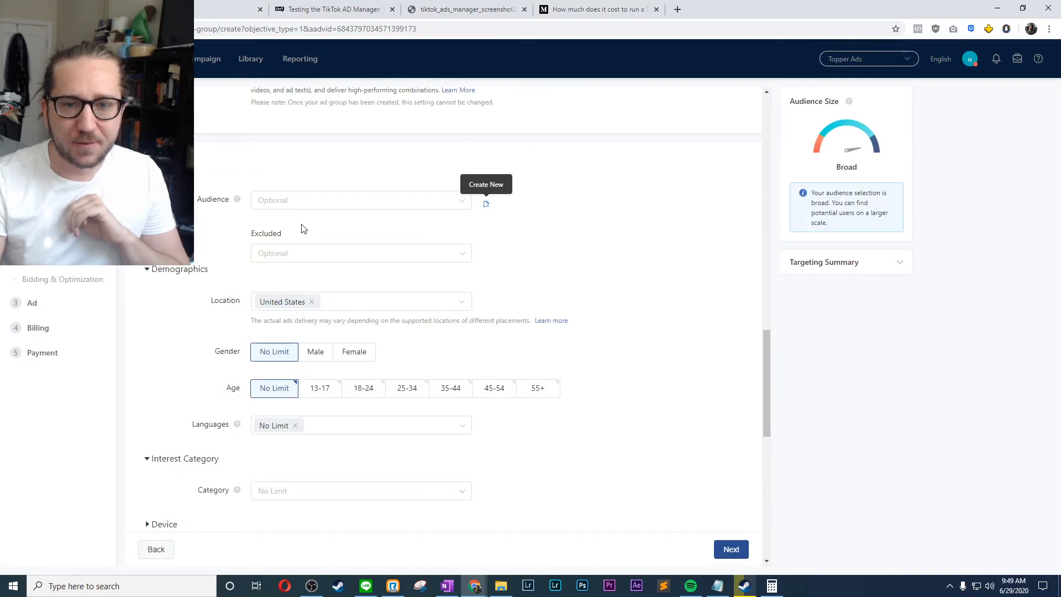
click(234, 5)
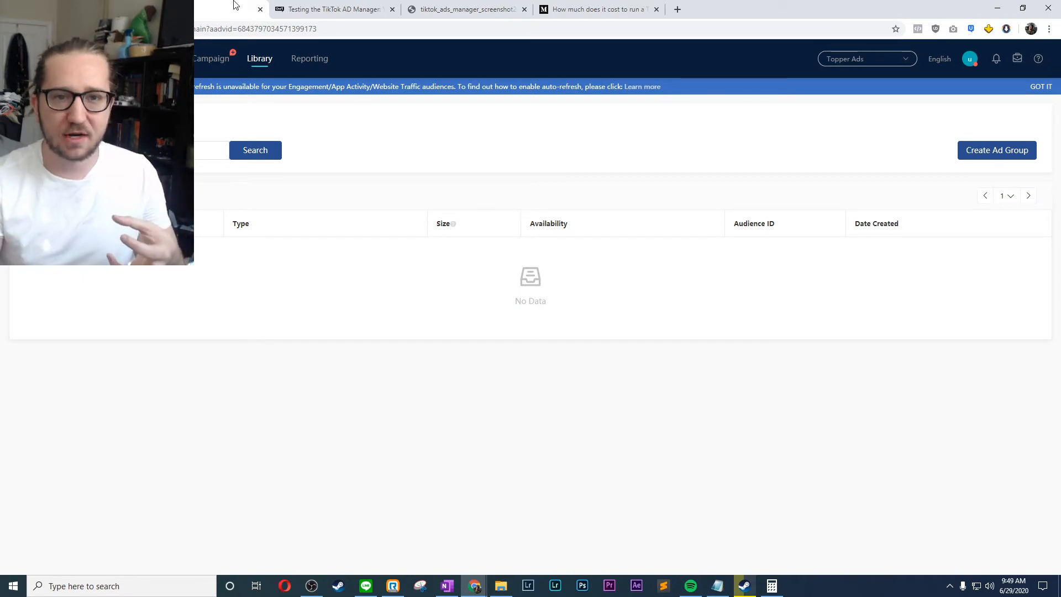
click(51, 196)
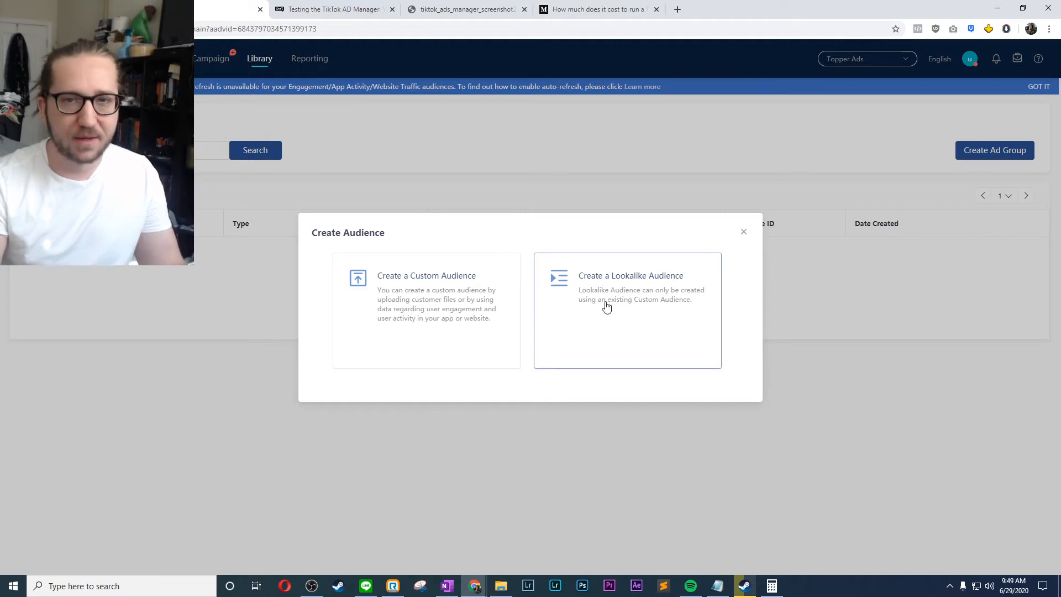
- Review the source options for a custom audience and return to the ad group setup without creating one
click(445, 288)
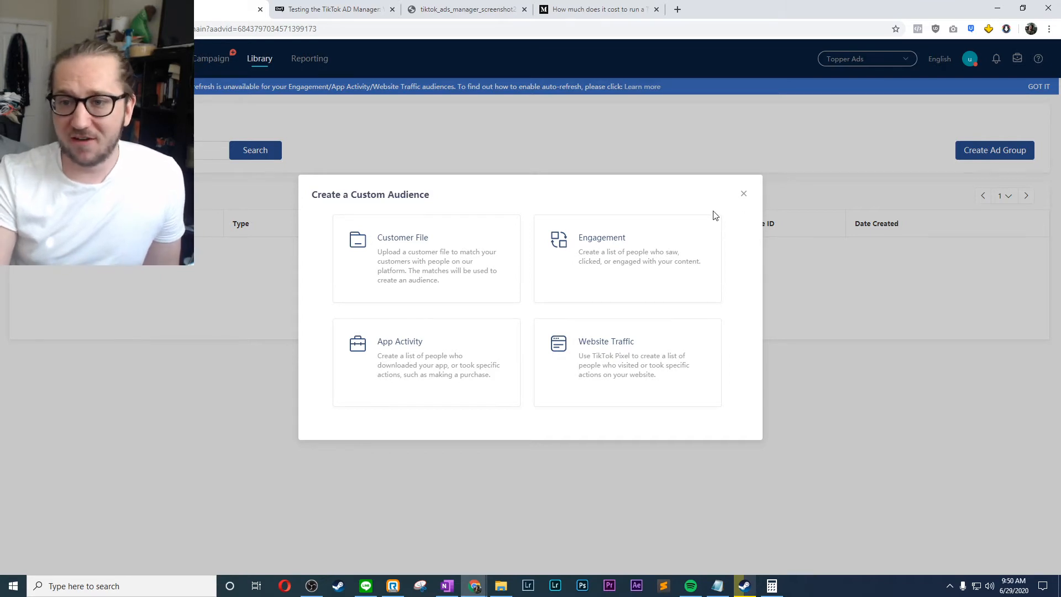
click(744, 194)
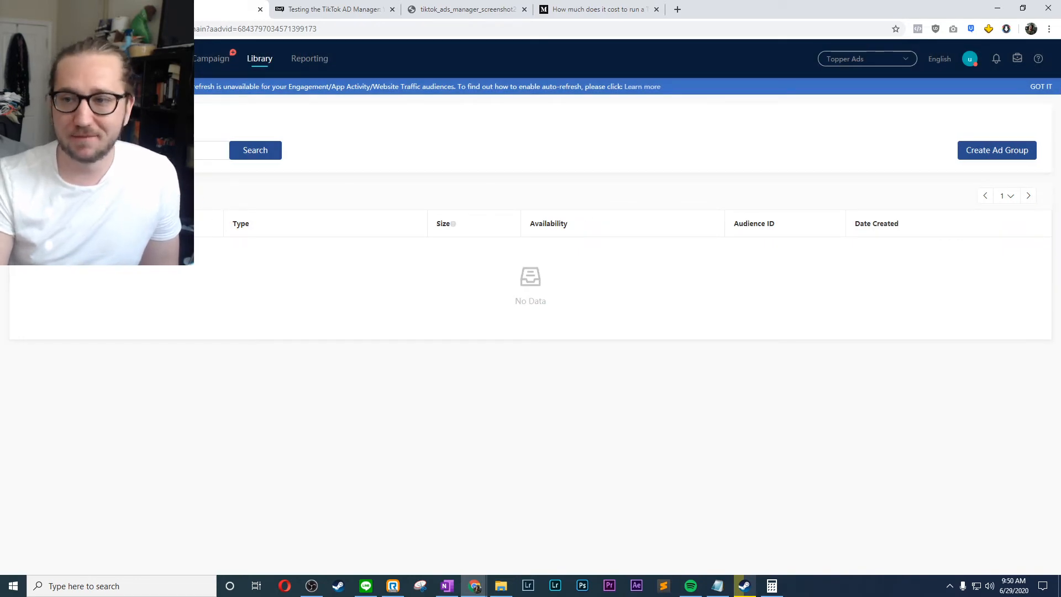
click(72, 9)
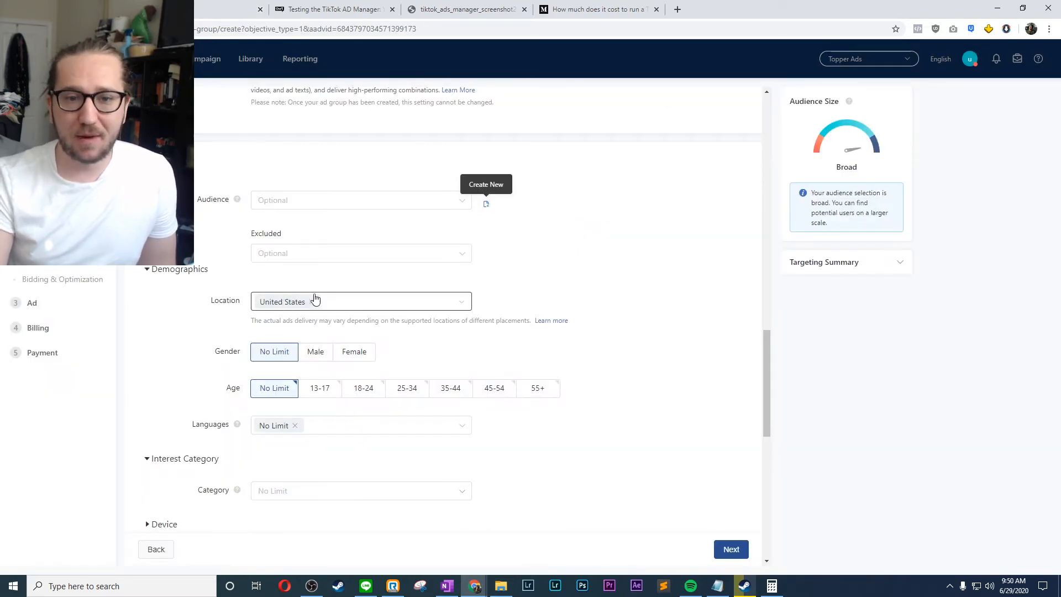
- Check the Excluded audience field for saved audiences, without selecting one
click(315, 254)
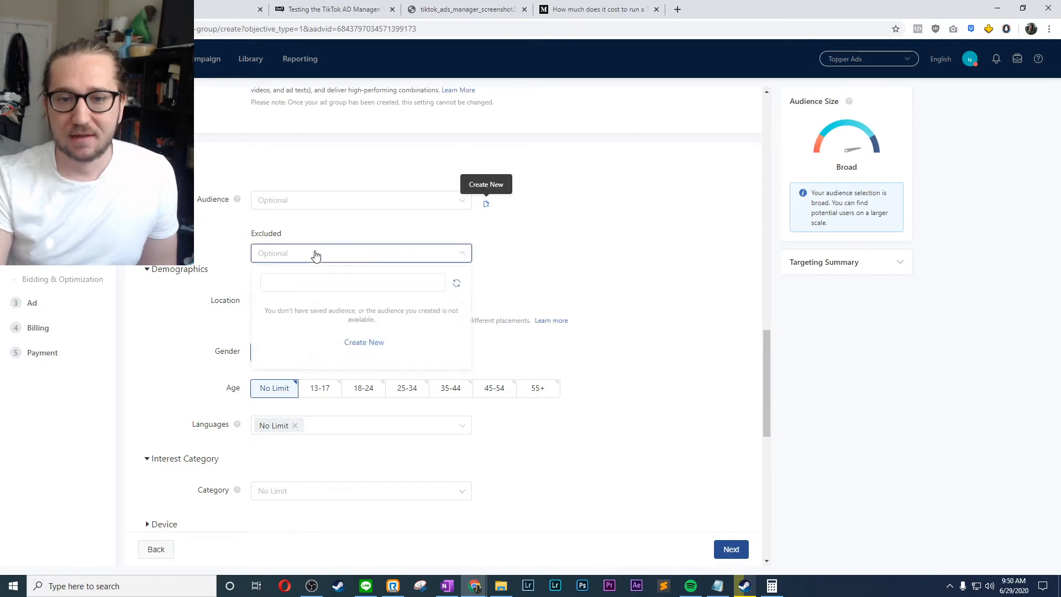
click(506, 257)
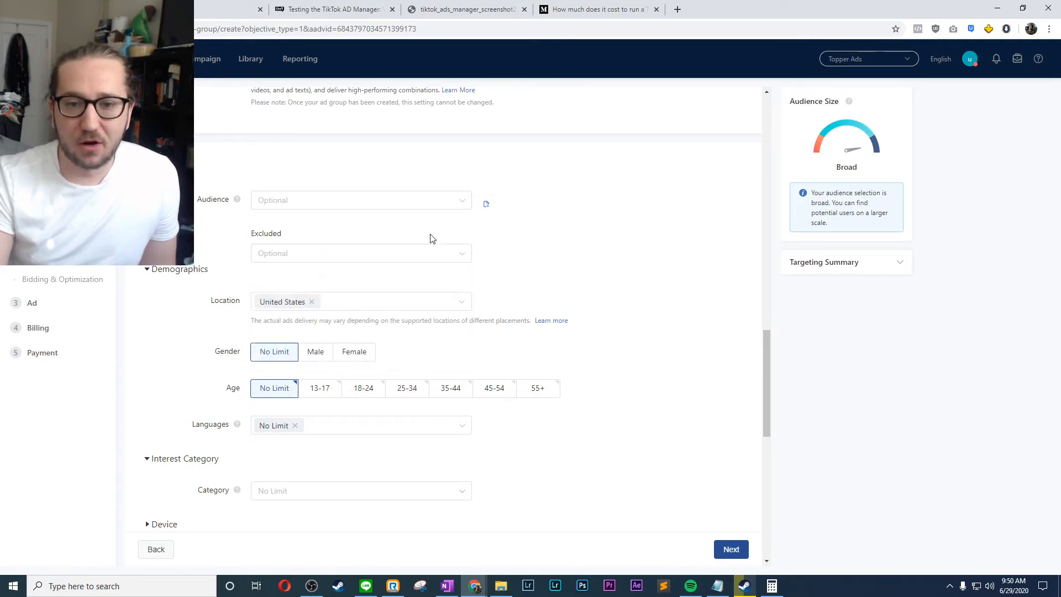
click(421, 250)
click(548, 260)
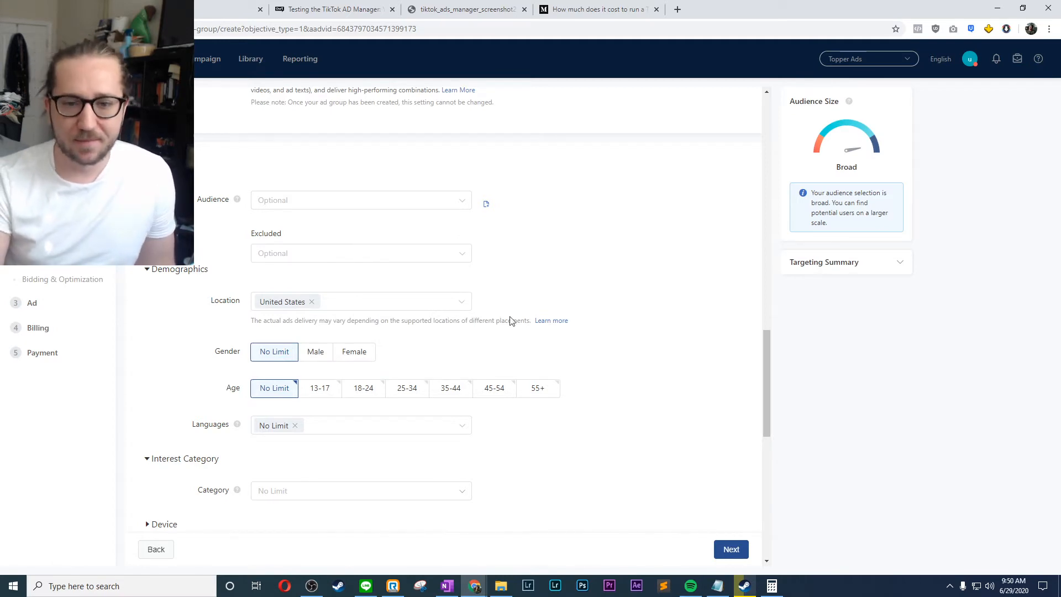
- Limit the ad group's demographics to the Male gender and the age groups 18-24, 25-34 and 35-44
click(314, 353)
click(340, 358)
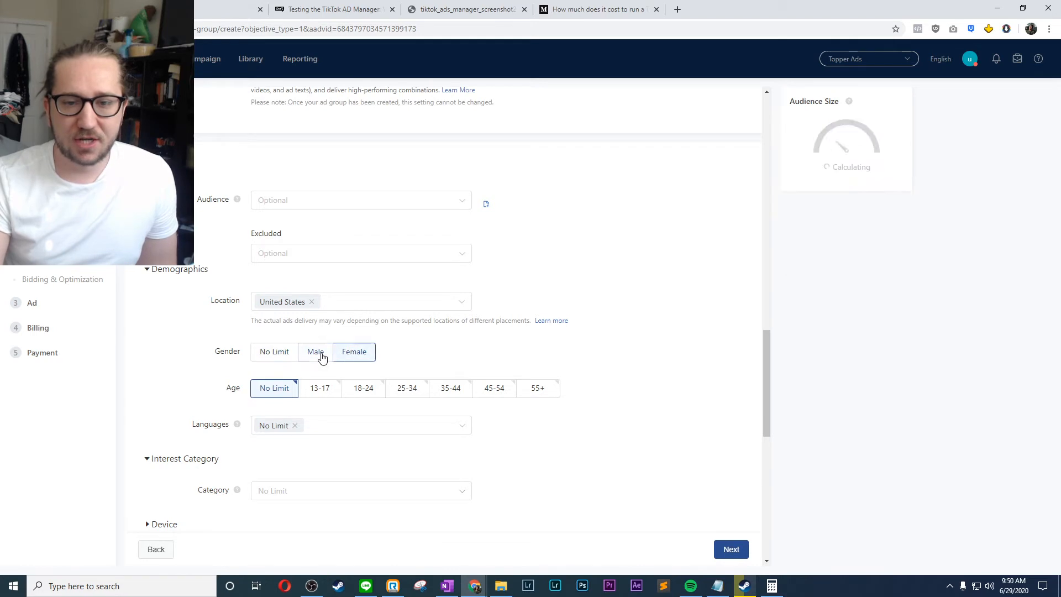
click(322, 358)
scroll(302, 279, down, 2)
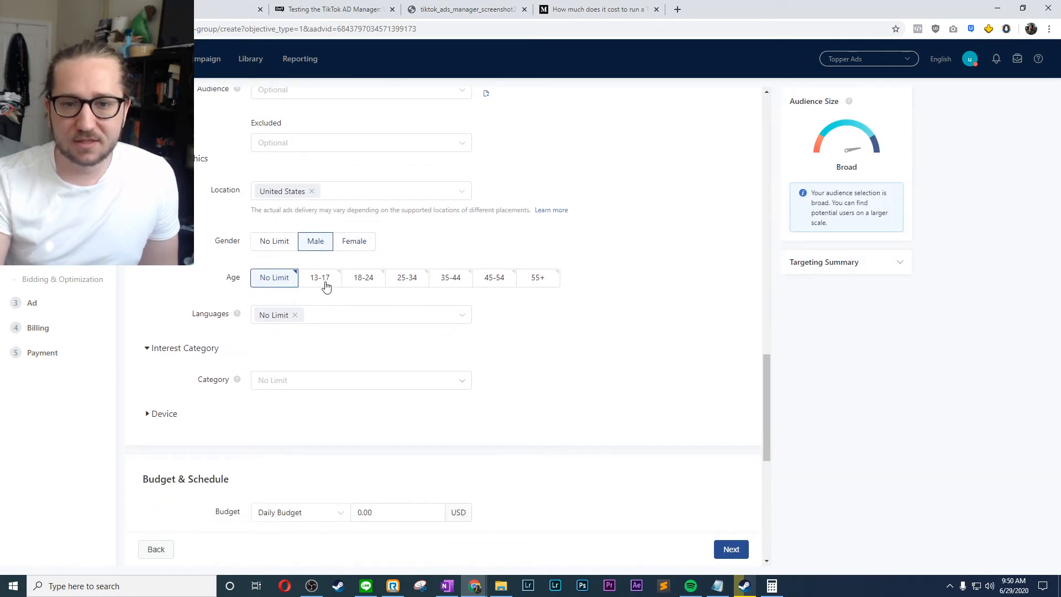
click(362, 280)
click(407, 279)
click(460, 277)
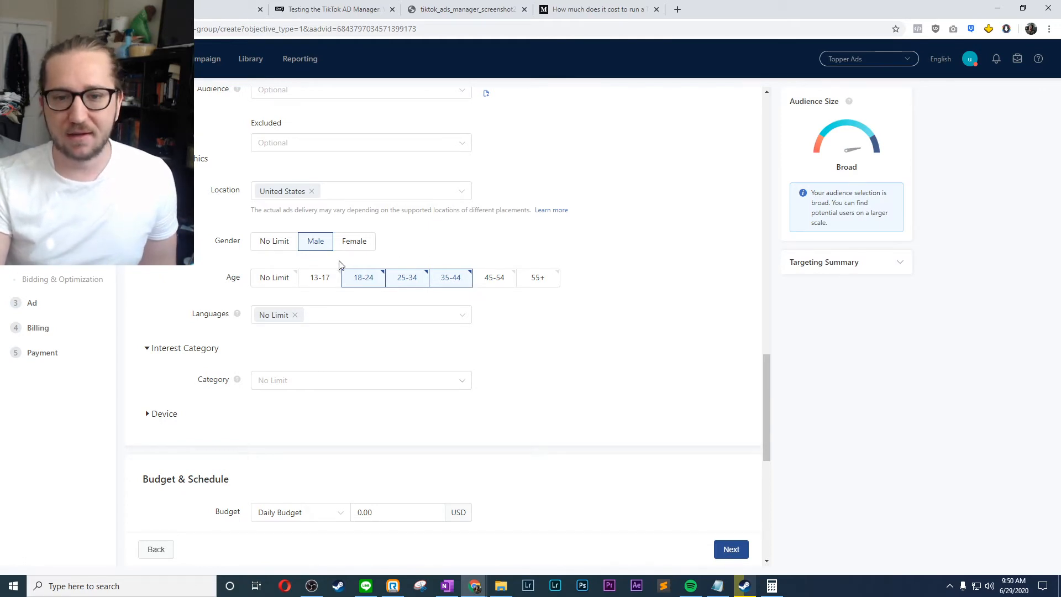
- Set the targeting language to English and expand the Targeting Summary to review the audience size and chosen criteria
click(346, 313)
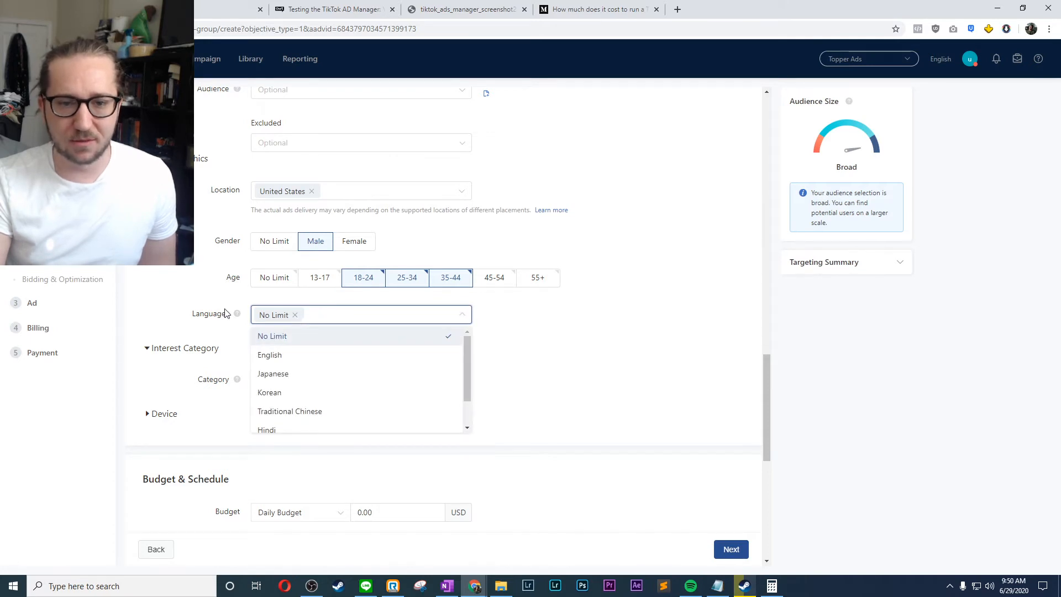
click(299, 357)
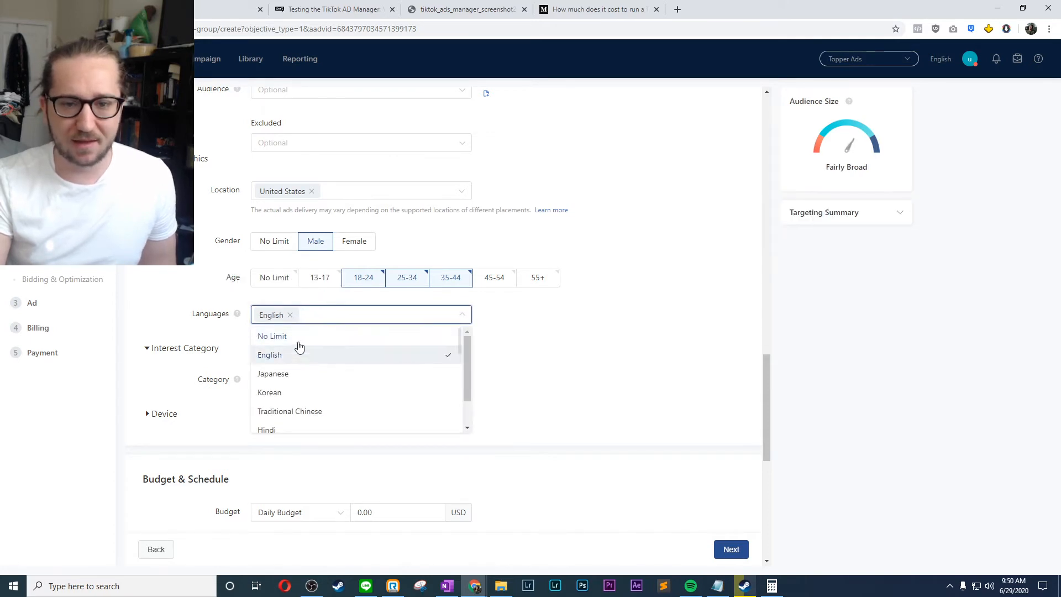
click(608, 321)
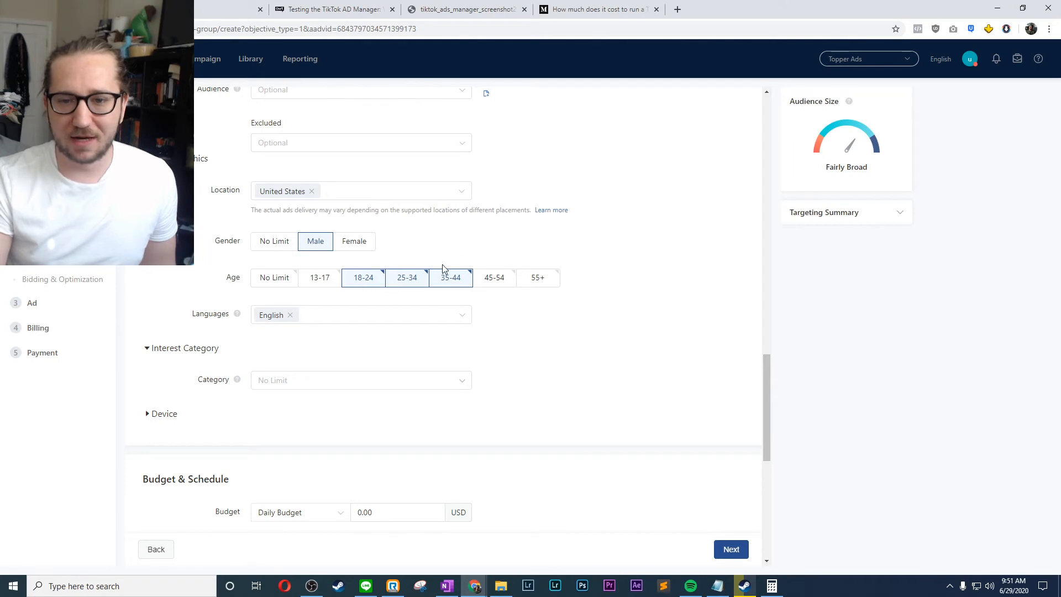
click(878, 217)
mouse_move(851, 103)
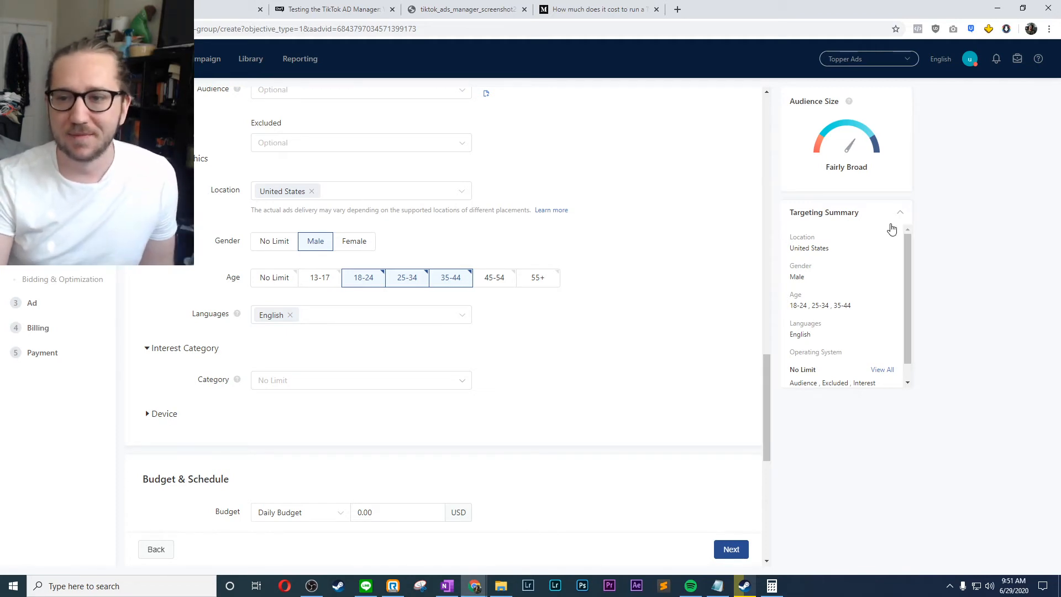
- Try the Apparel & Accessories interest category and remove it from the selection again
scroll(667, 247, down, 2)
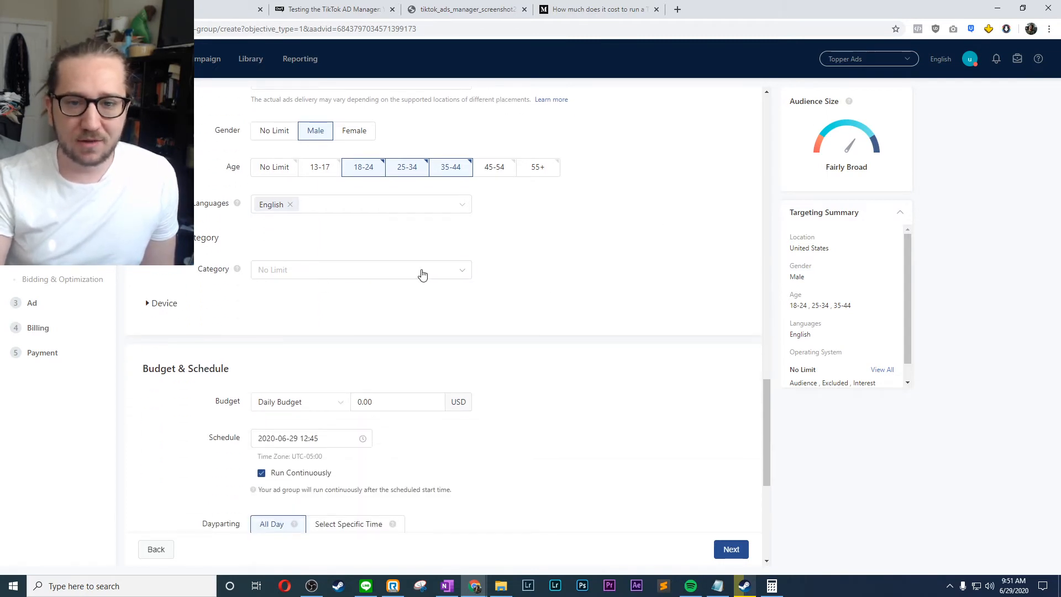
click(462, 274)
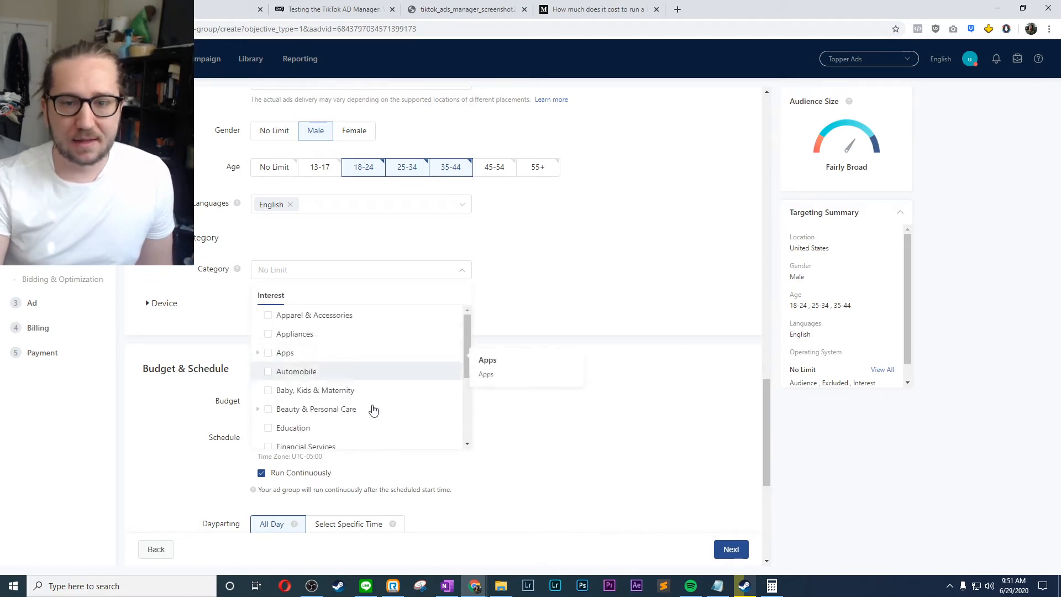
scroll(379, 407, down, 3)
scroll(380, 407, up, 3)
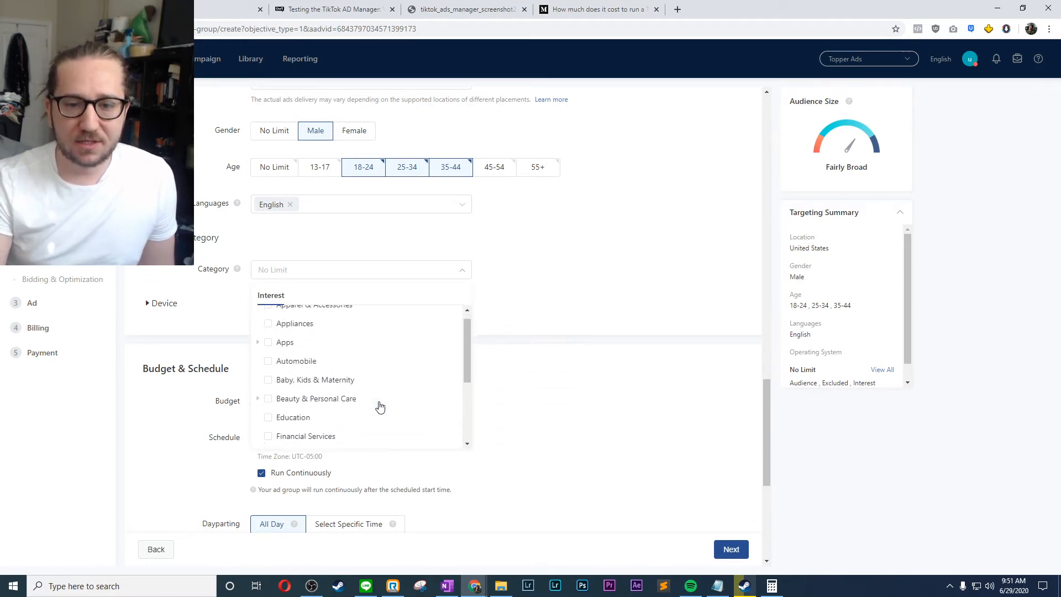
scroll(380, 408, up, 1)
click(367, 322)
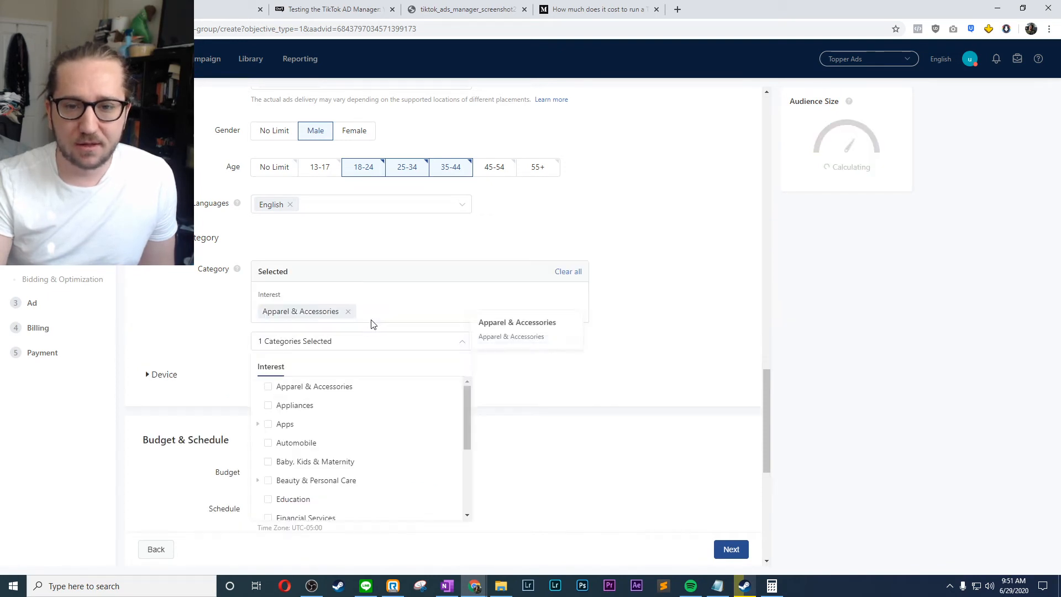
click(348, 314)
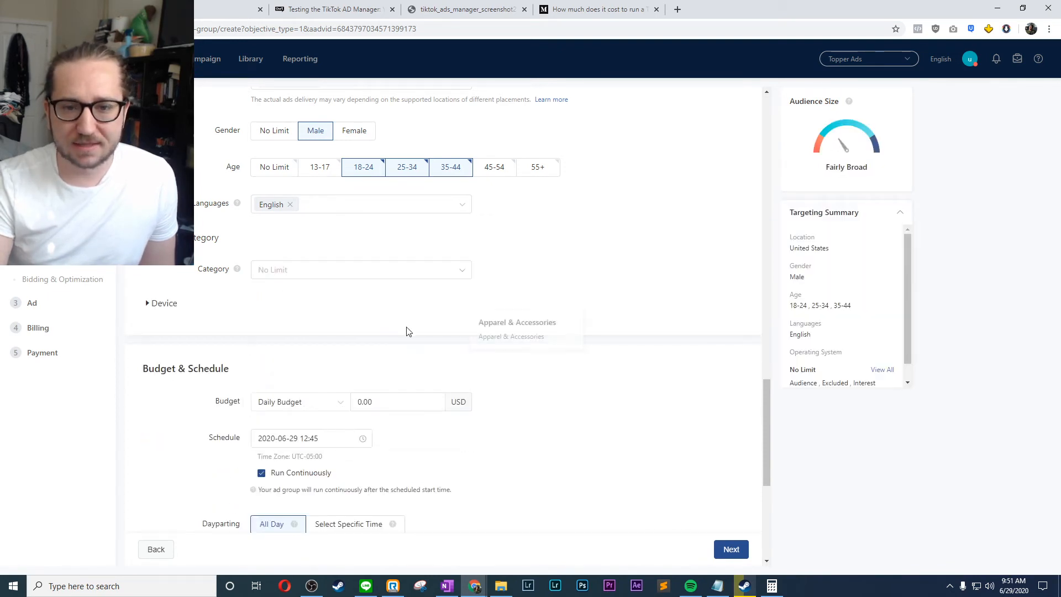
- Browse the interest categories, examining the subcategories under Food & Beverage and Games
click(393, 276)
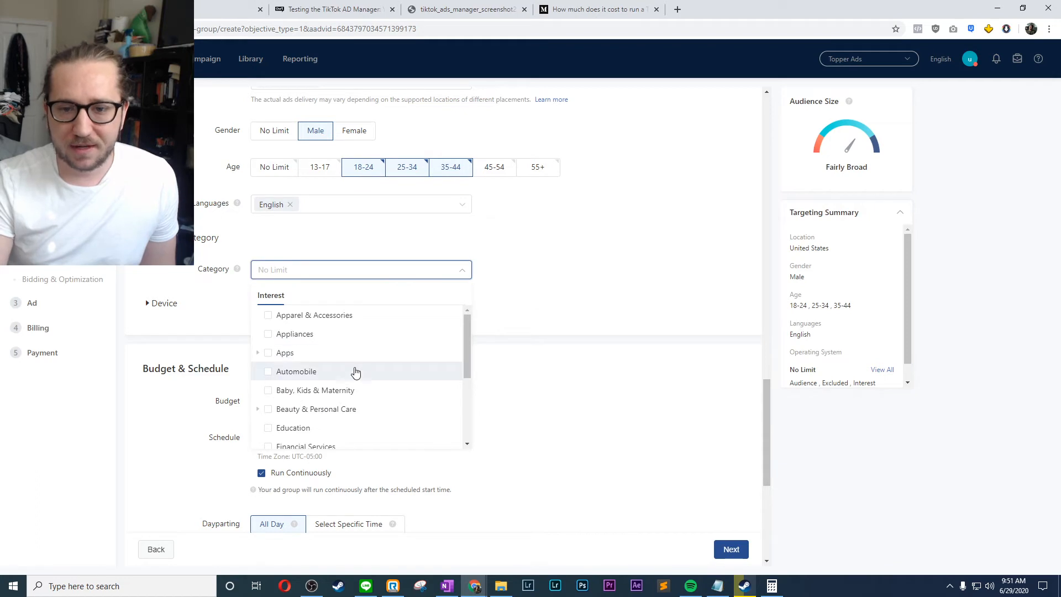
scroll(371, 380, down, 2)
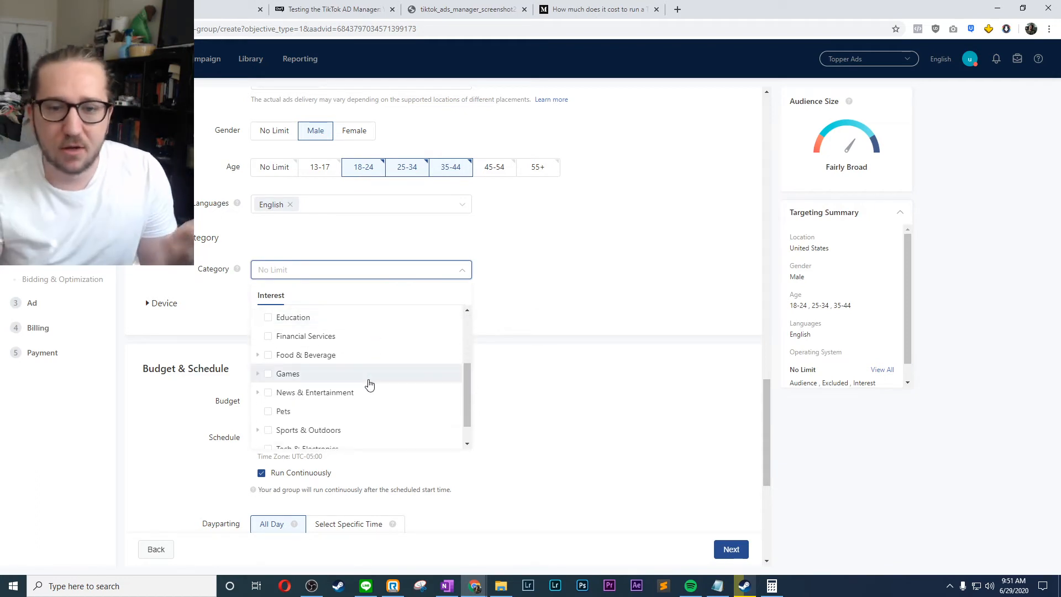
click(257, 355)
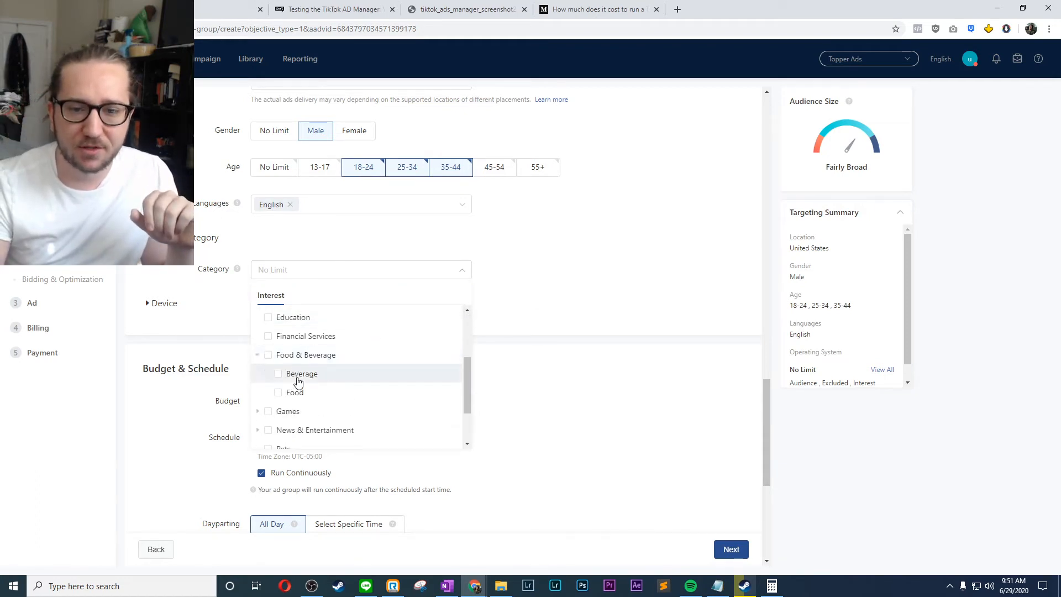
click(259, 356)
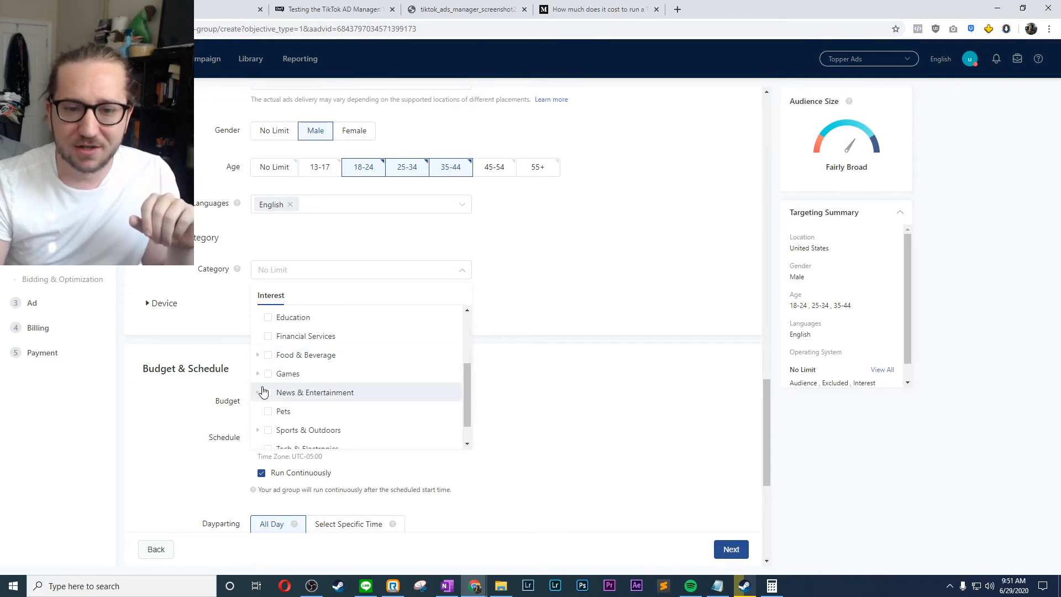
click(257, 372)
scroll(293, 347, down, 1)
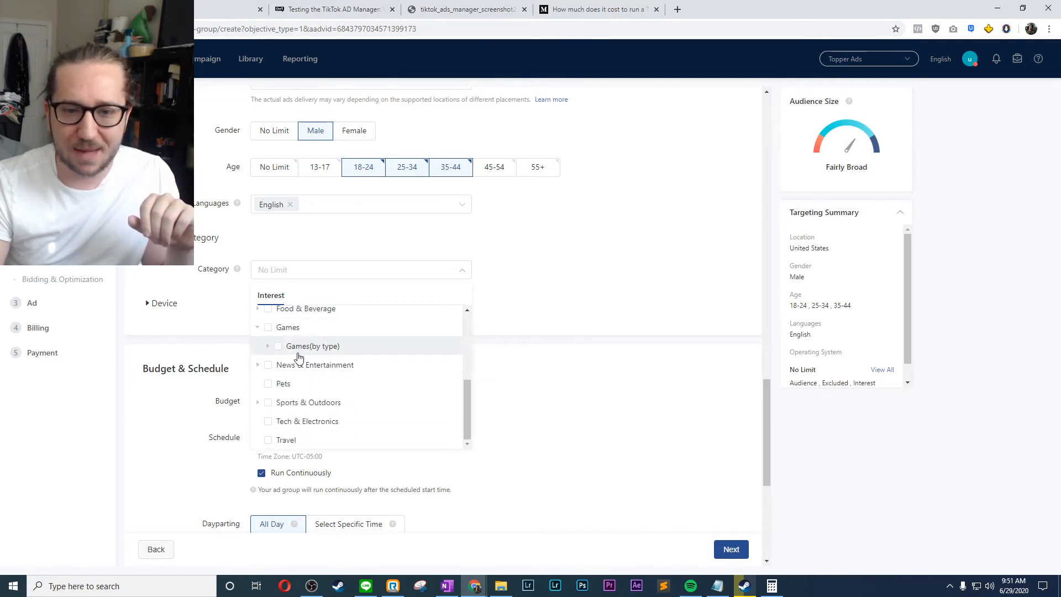
click(268, 346)
scroll(330, 369, down, 2)
scroll(328, 367, up, 2)
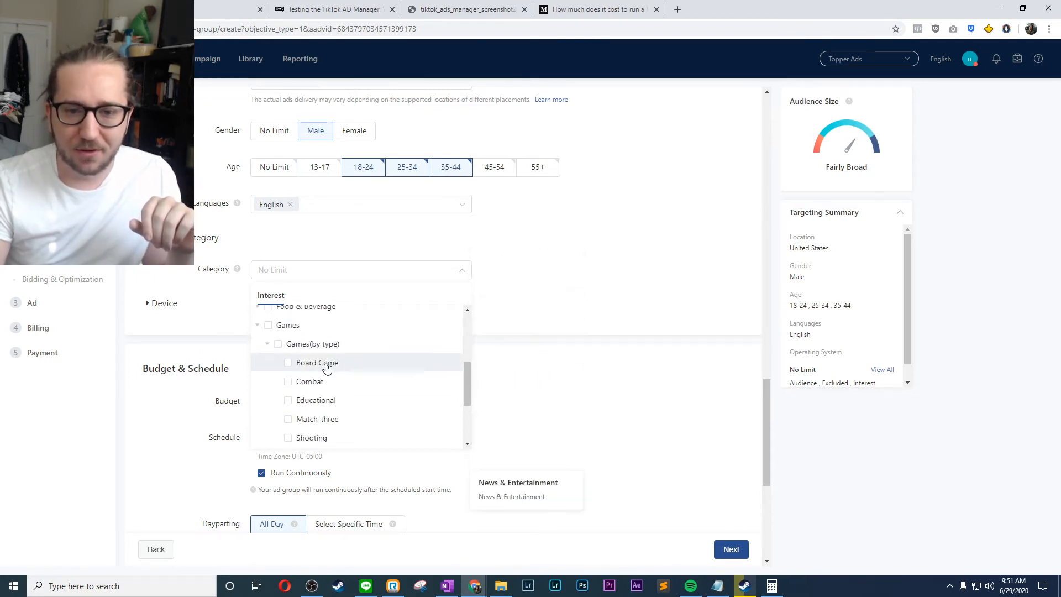
click(258, 325)
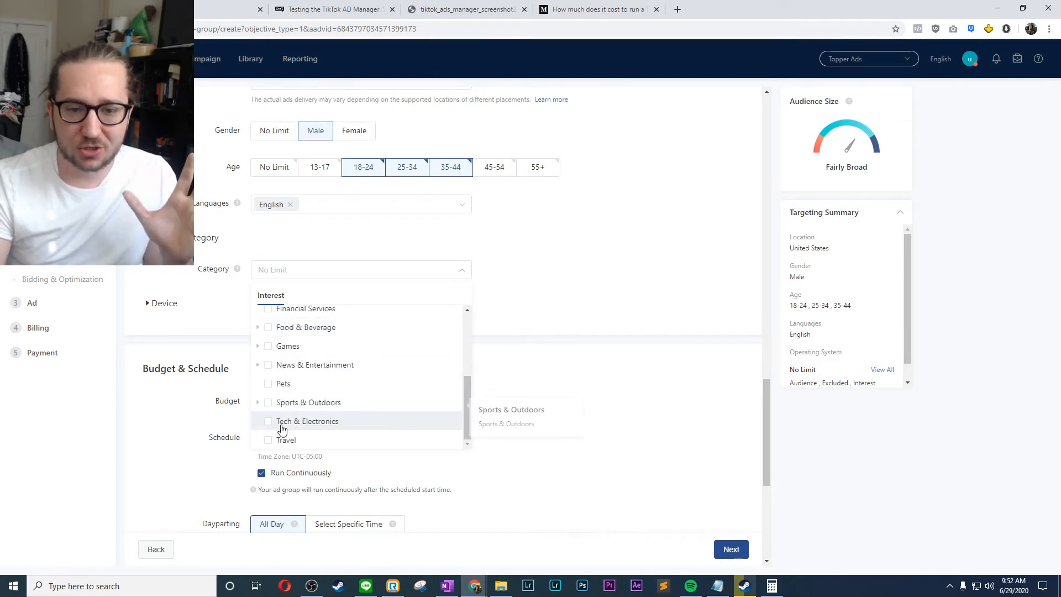
- Add Travel and Tech & Electronics as the ad group's interest categories
click(269, 440)
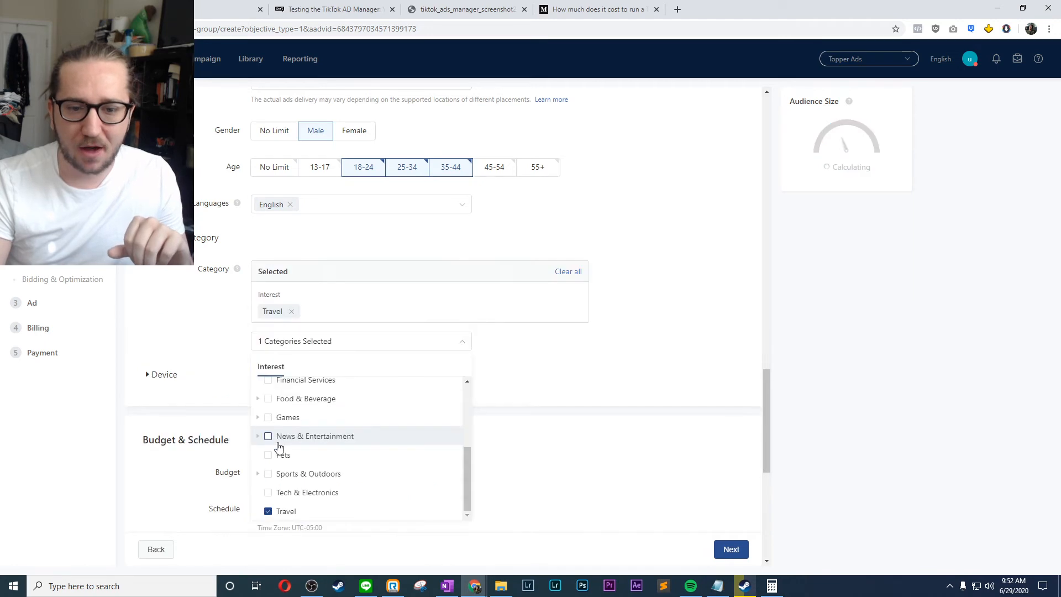
click(270, 493)
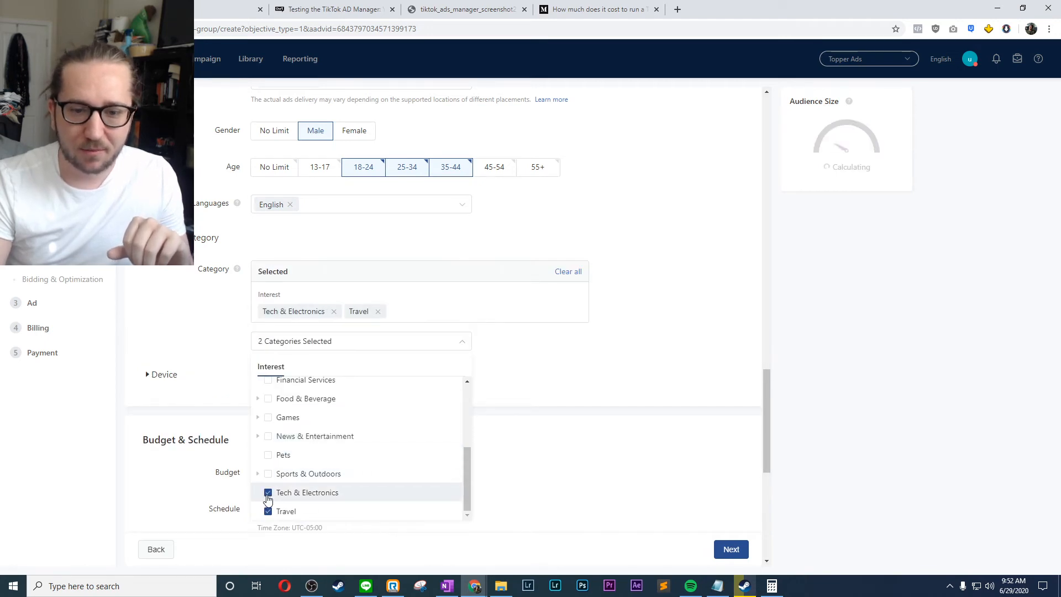
scroll(302, 465, up, 1)
scroll(301, 464, up, 3)
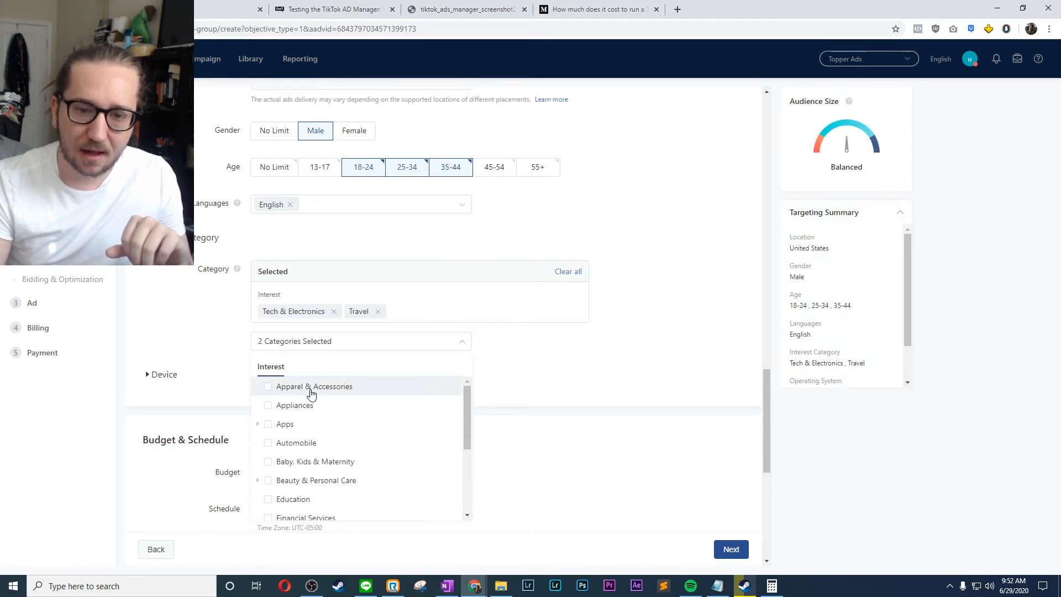
scroll(326, 440, down, 2)
scroll(310, 437, down, 3)
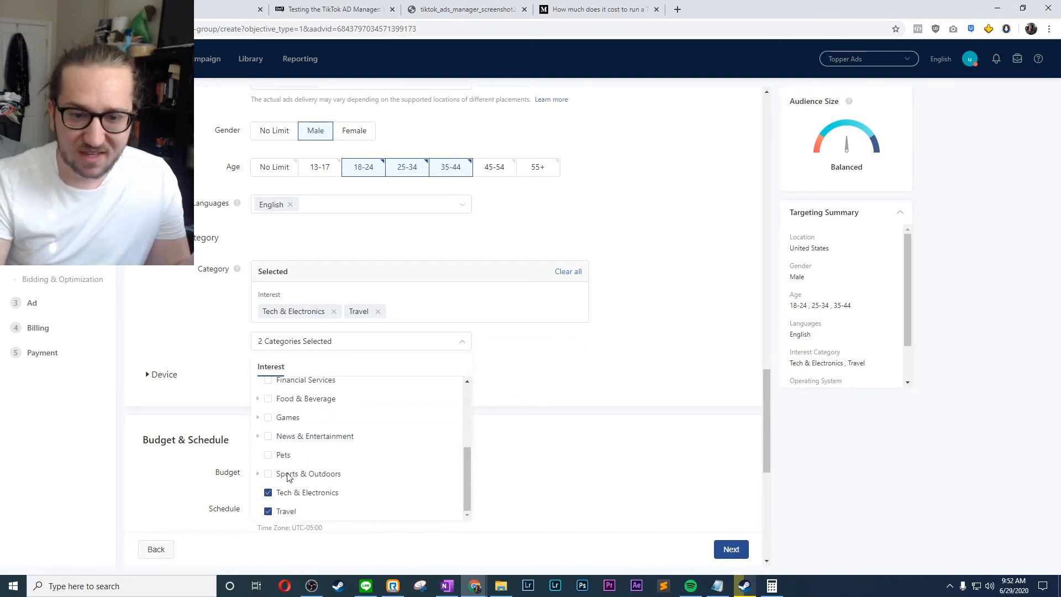
click(512, 367)
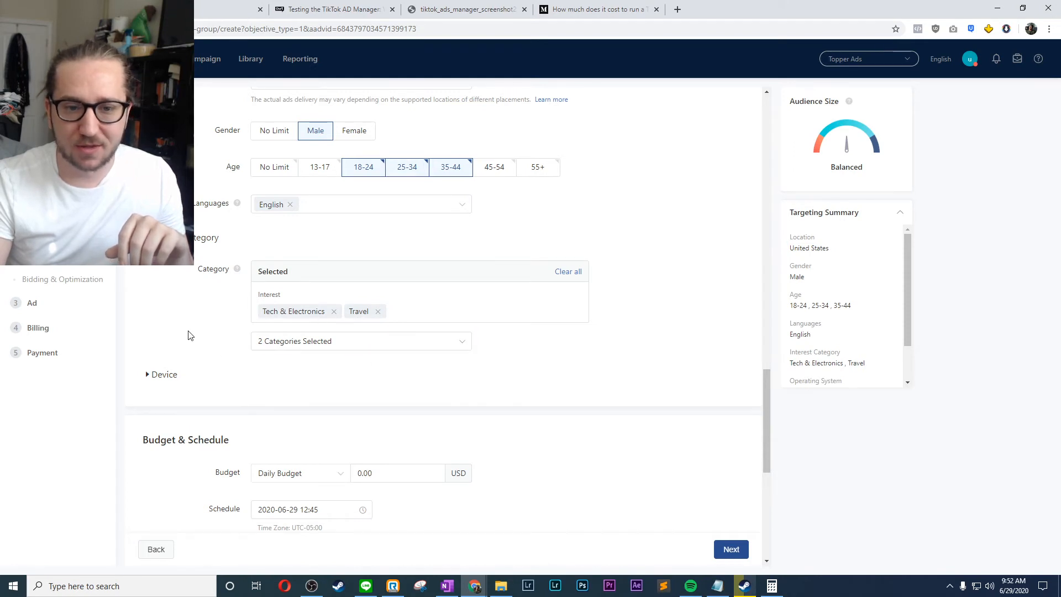
- Expand the device targeting, leave the operating system at No Limit and restrict the connection type to WIFI, 3G and 4G
scroll(188, 335, down, 2)
double_click(156, 266)
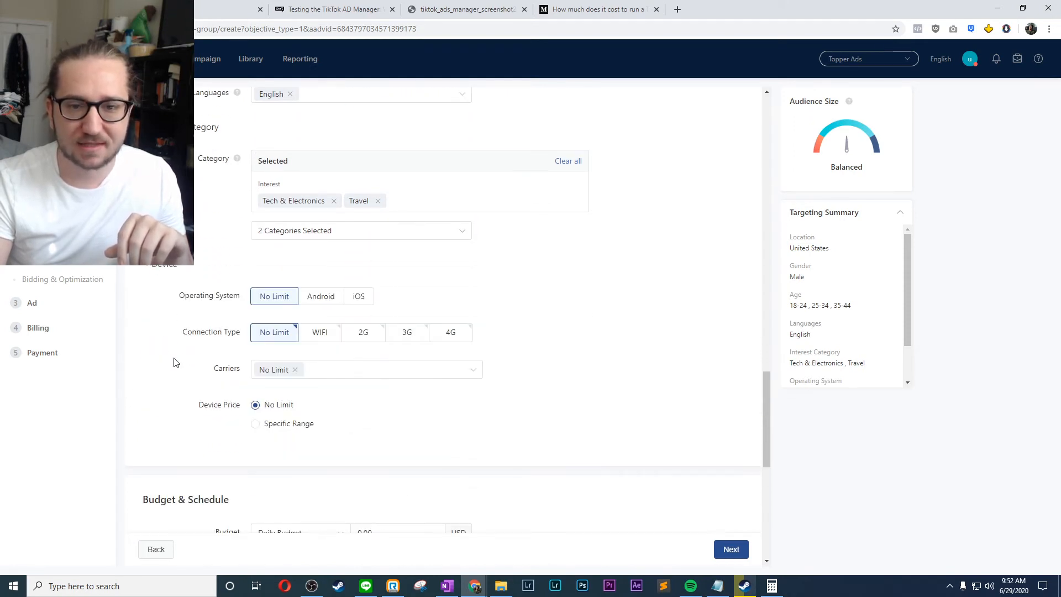
click(357, 296)
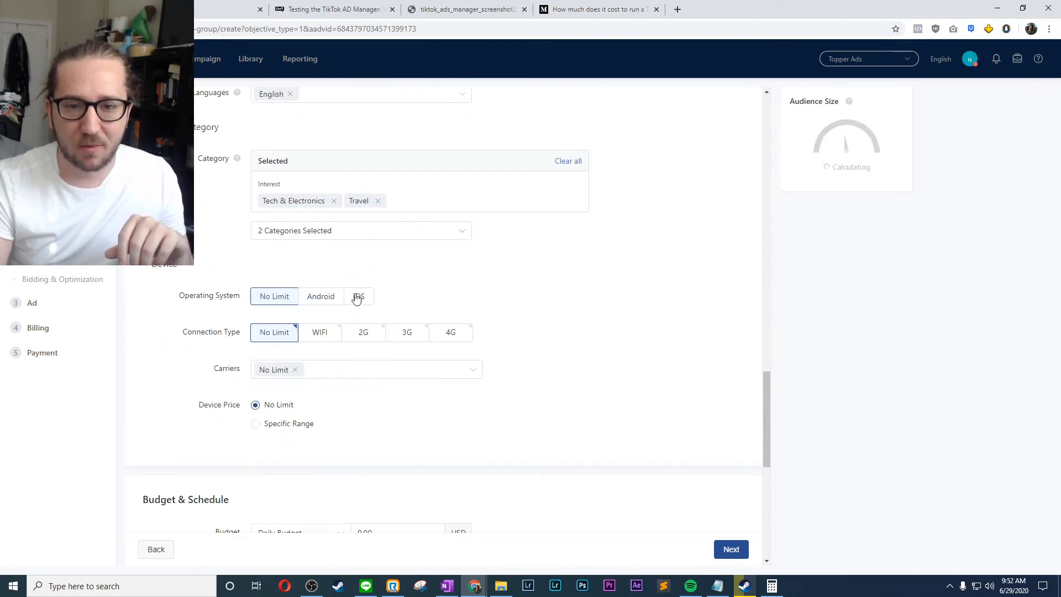
click(270, 299)
click(445, 333)
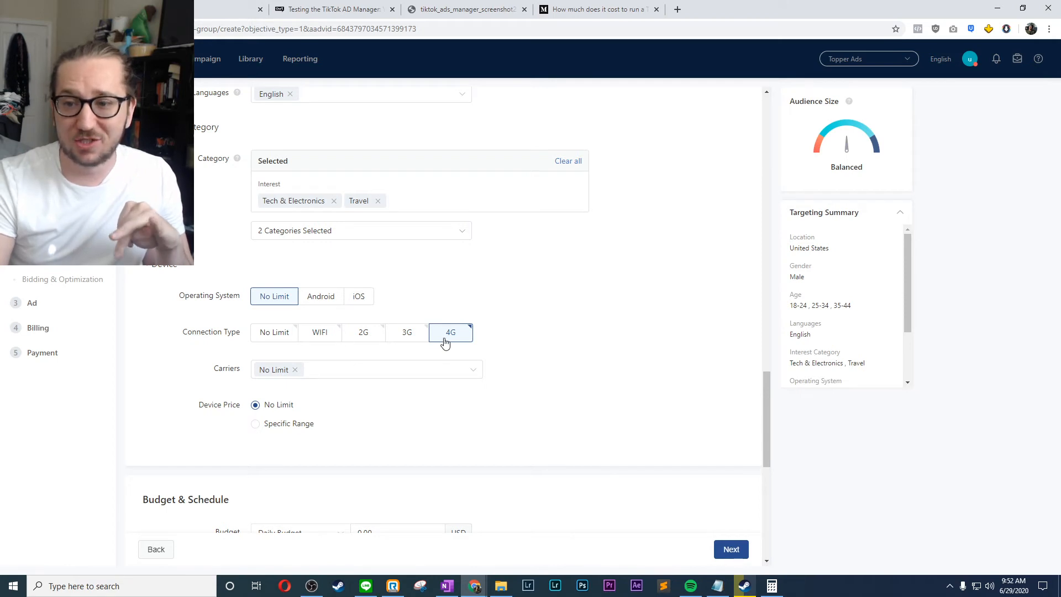
click(417, 337)
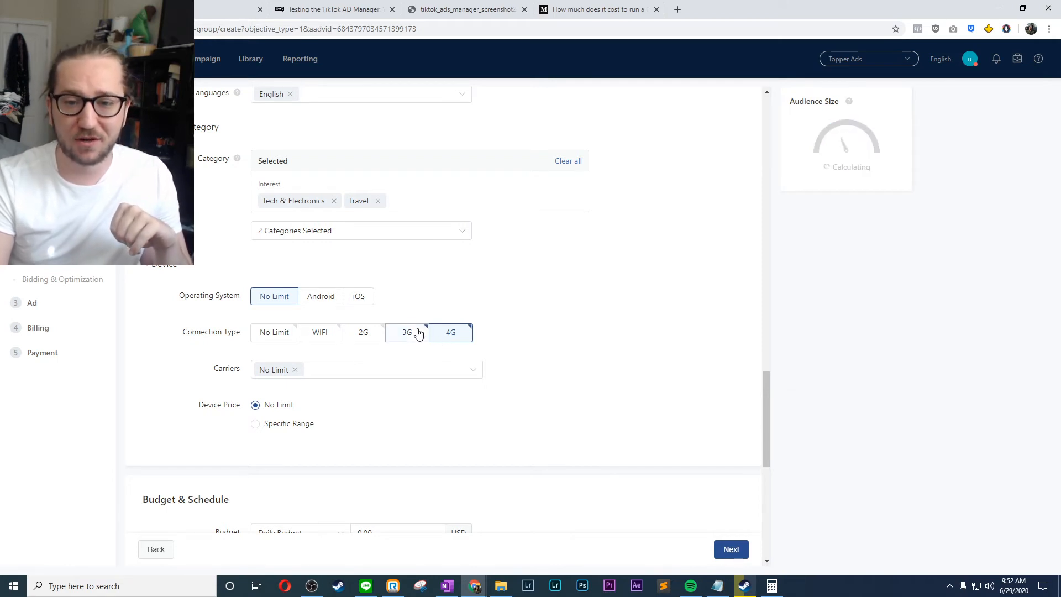
click(318, 339)
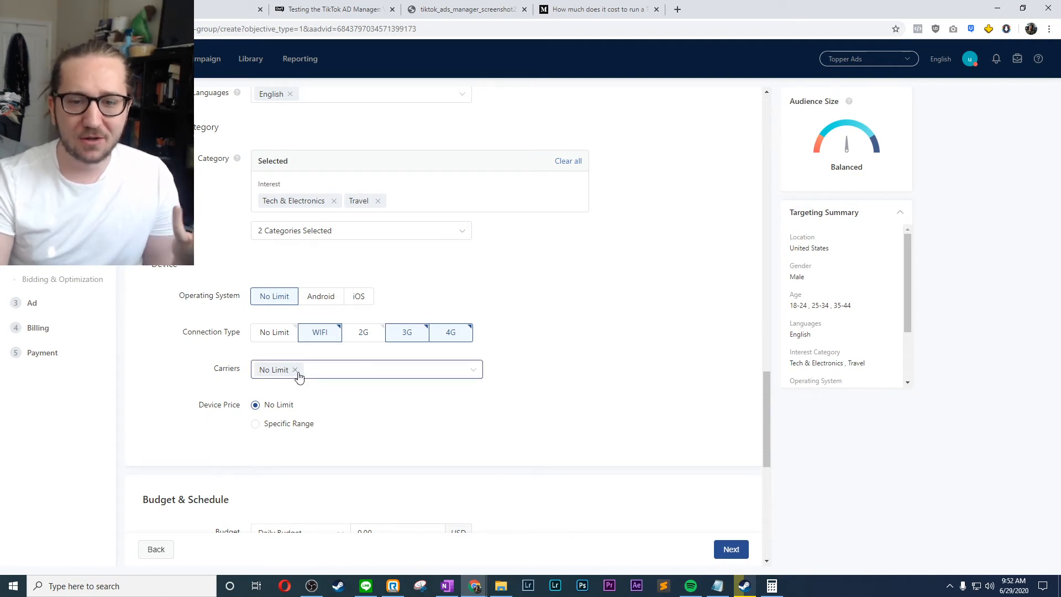
- Restrict the ad group's device price targeting to a specific range of 750 to 1000+ USD
scroll(296, 280, down, 2)
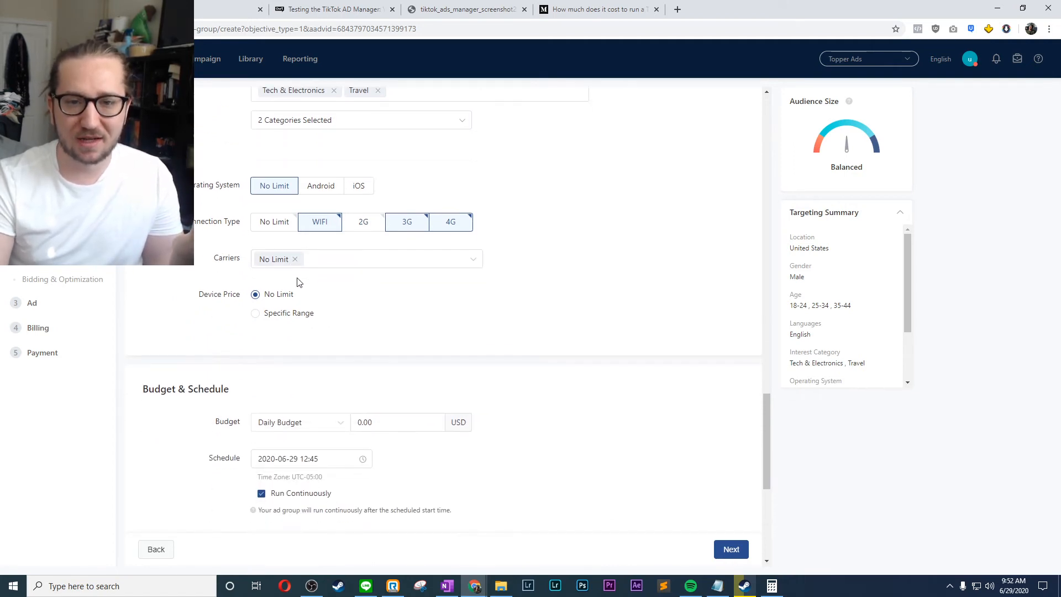
click(324, 269)
click(220, 266)
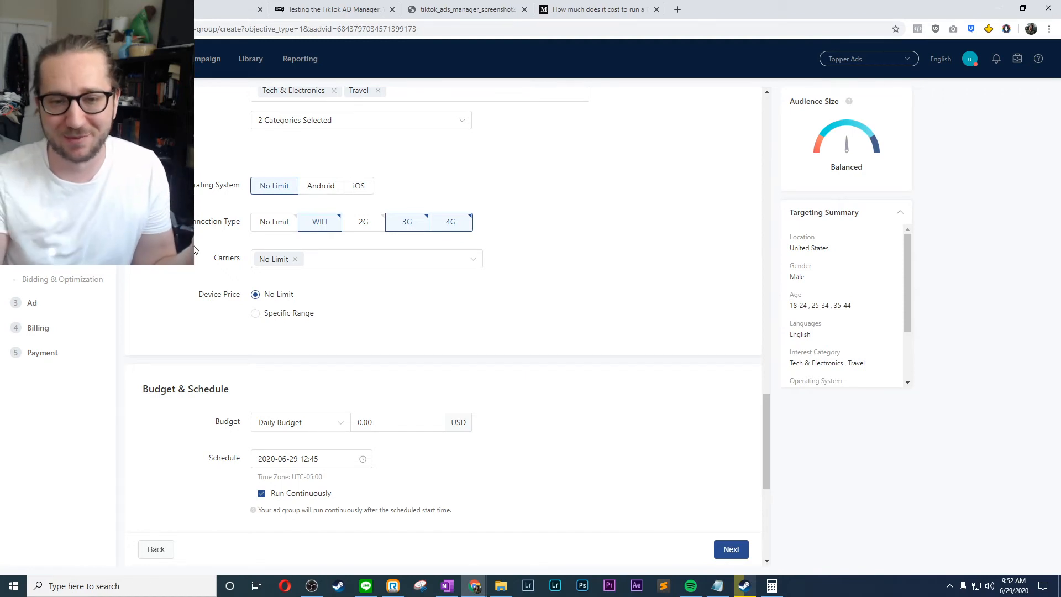
click(255, 314)
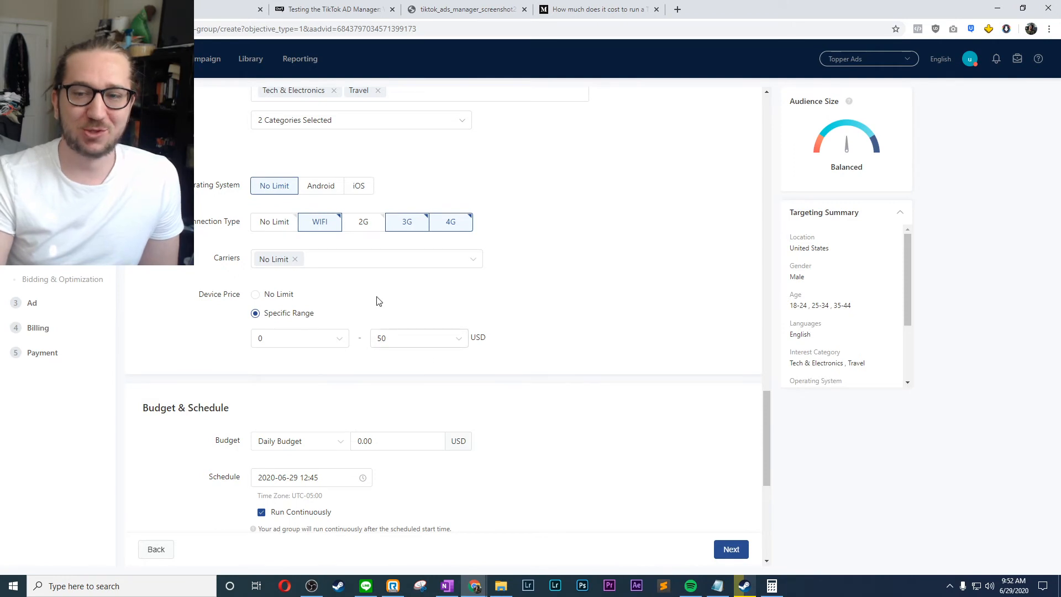
click(285, 341)
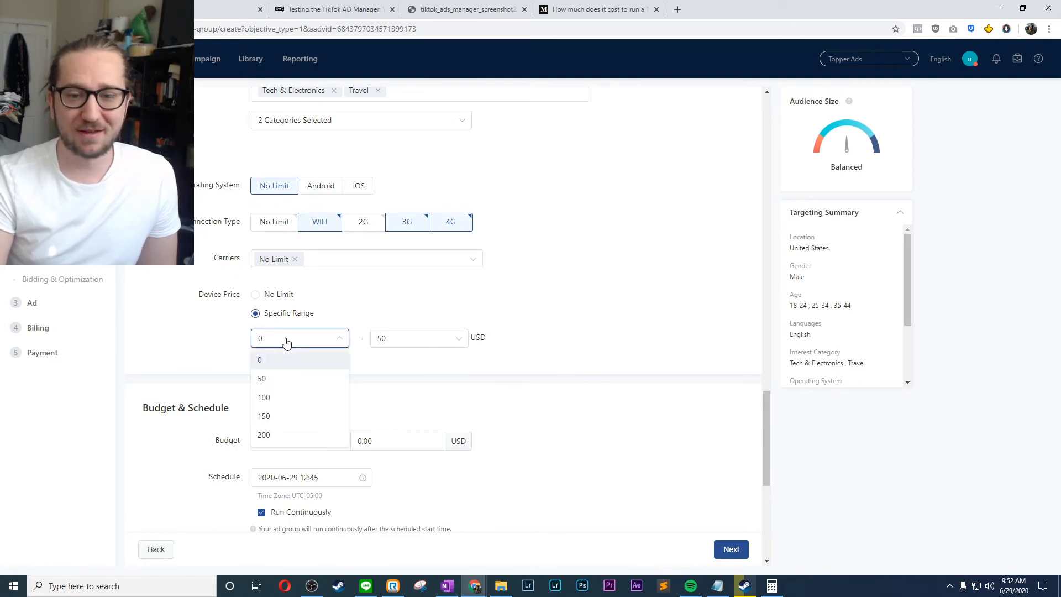
click(285, 342)
click(285, 343)
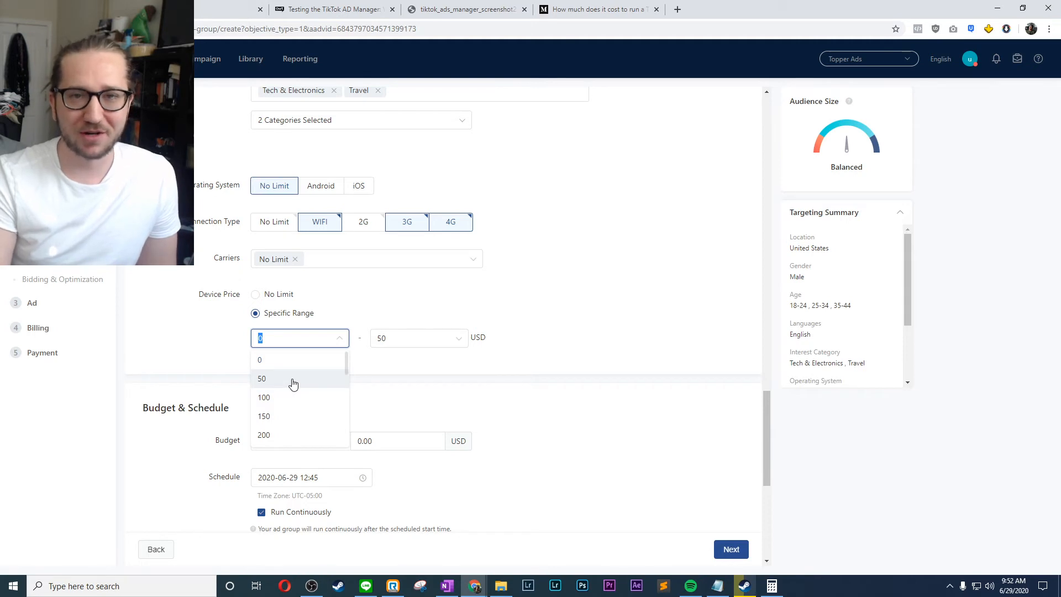
scroll(293, 385, down, 5)
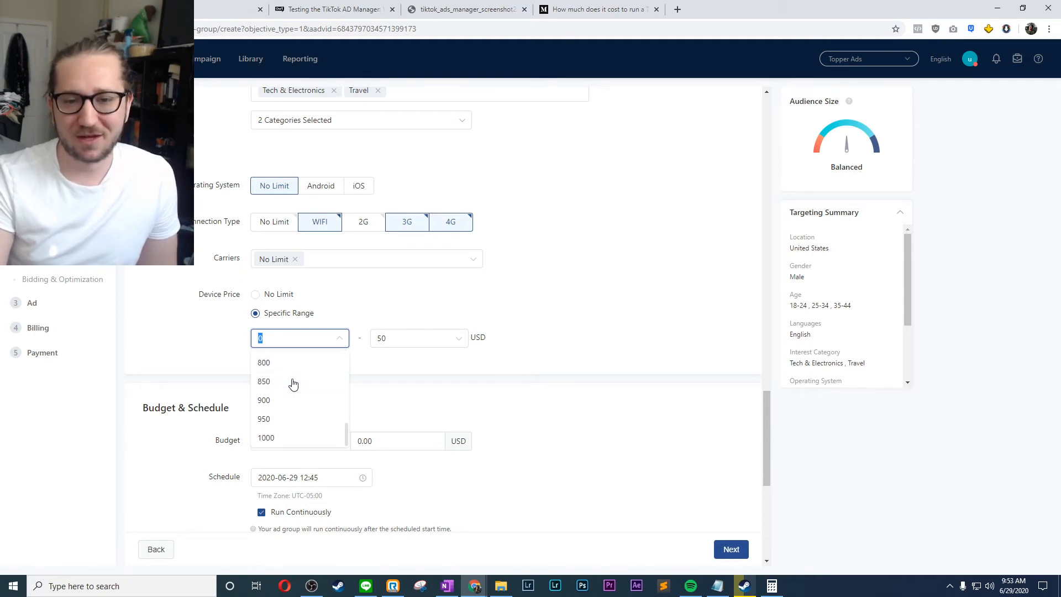
click(292, 399)
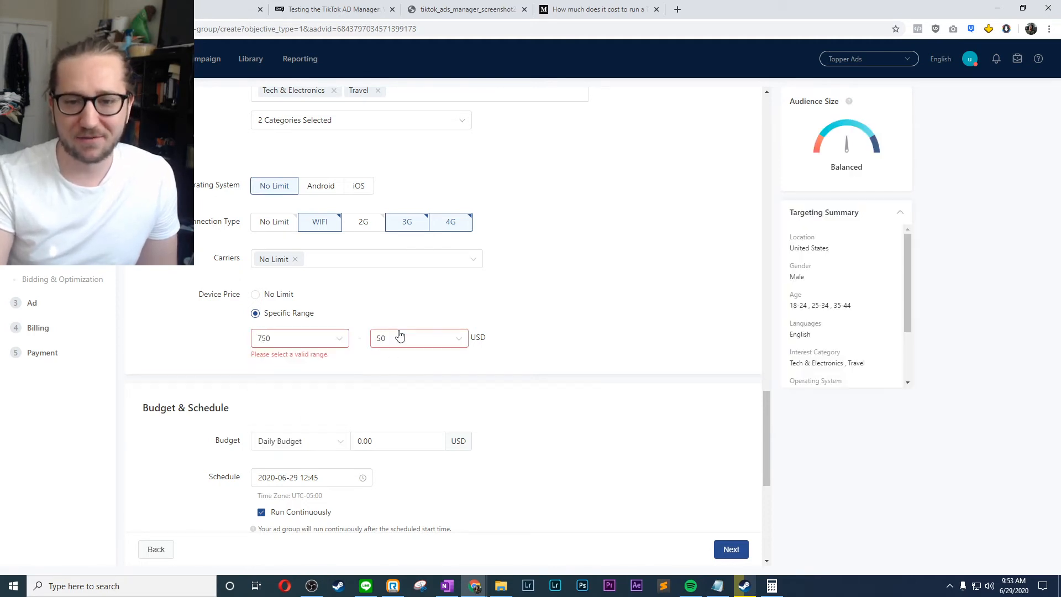
click(403, 341)
scroll(403, 415, down, 5)
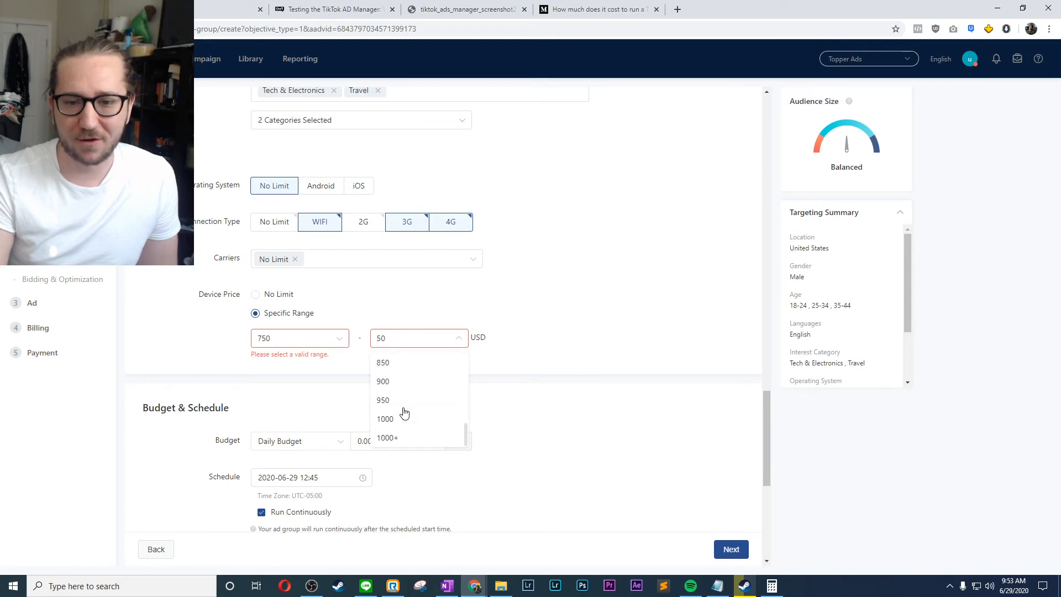
click(397, 438)
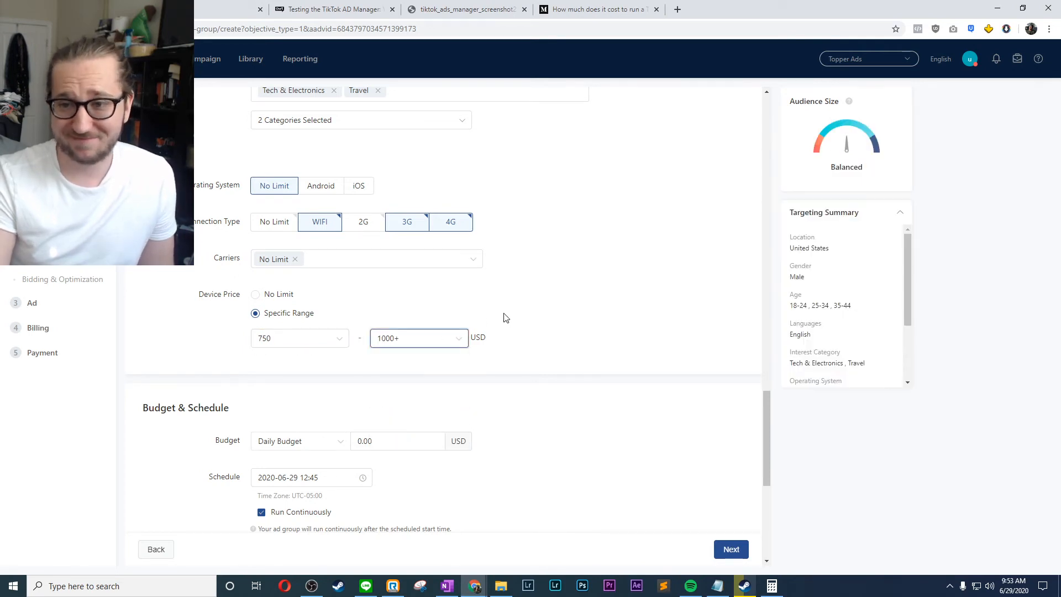
- Switch the ad group's budget type to Lifetime Budget and enter 100 USD as the amount
scroll(204, 335, down, 3)
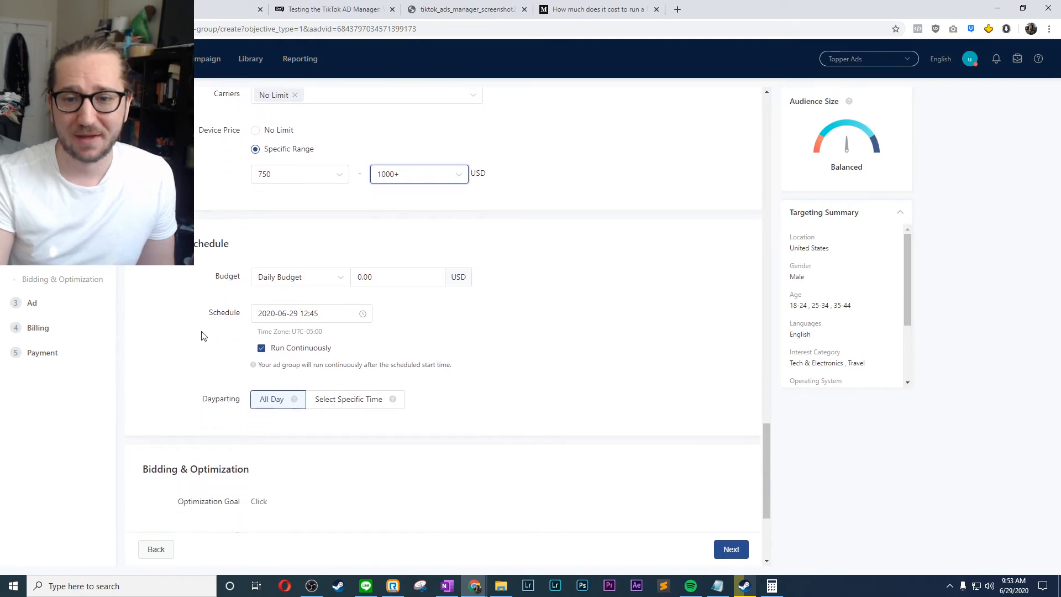
drag(144, 242, 212, 251)
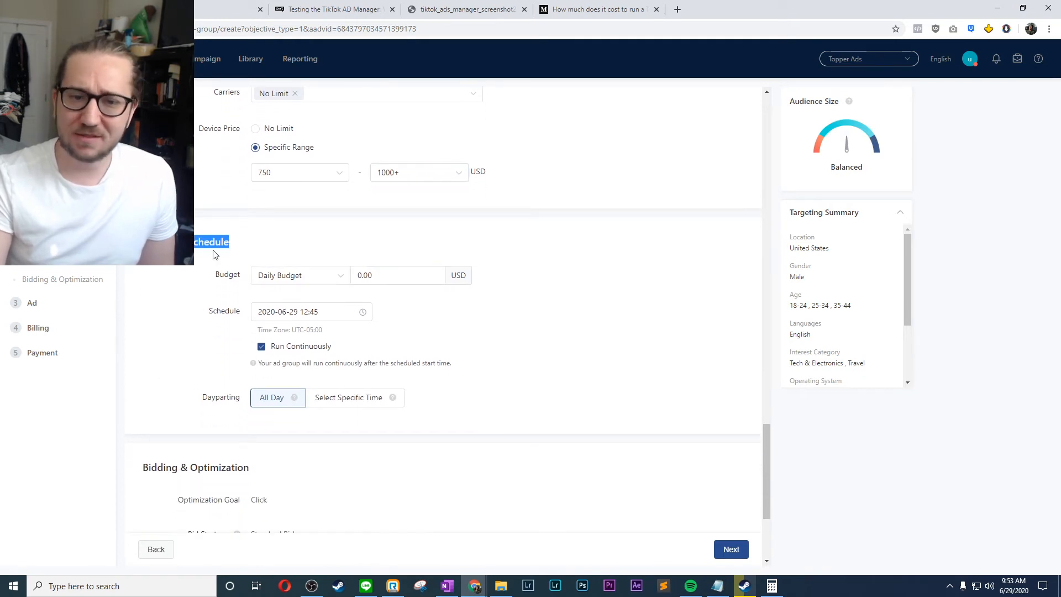
click(203, 276)
scroll(201, 278, down, 1)
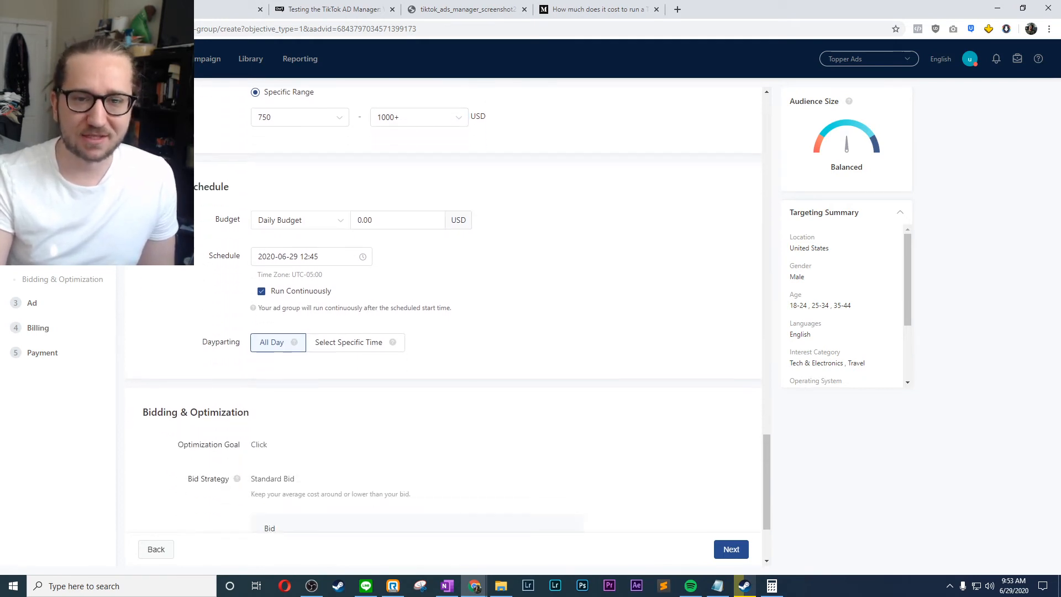
click(300, 225)
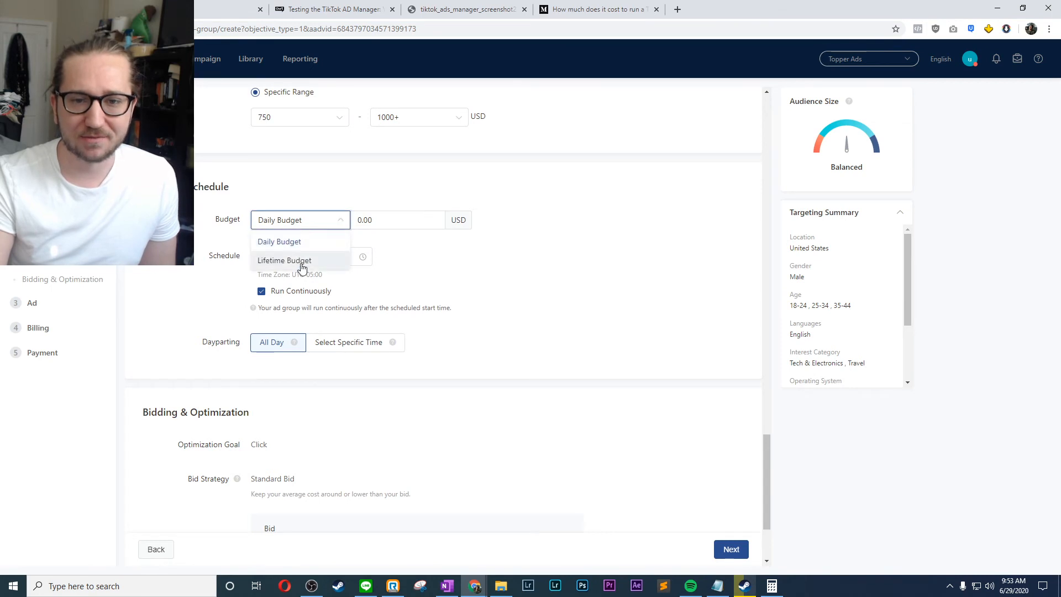
click(303, 266)
key(BackSpace)
key(BackSpace)
key(BackSpace)
key(BackSpace)
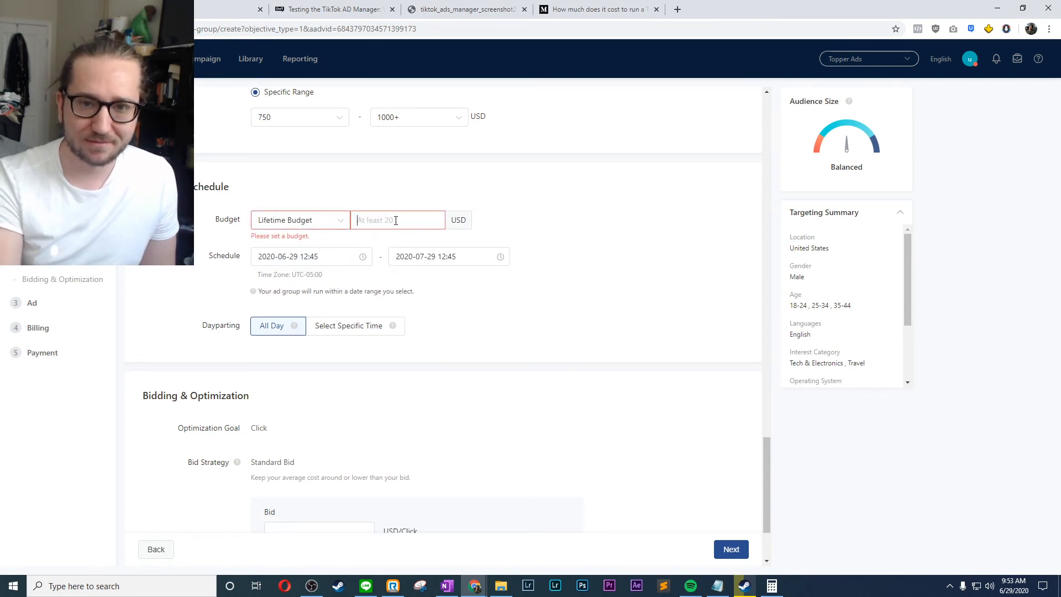
text(100)
click(615, 189)
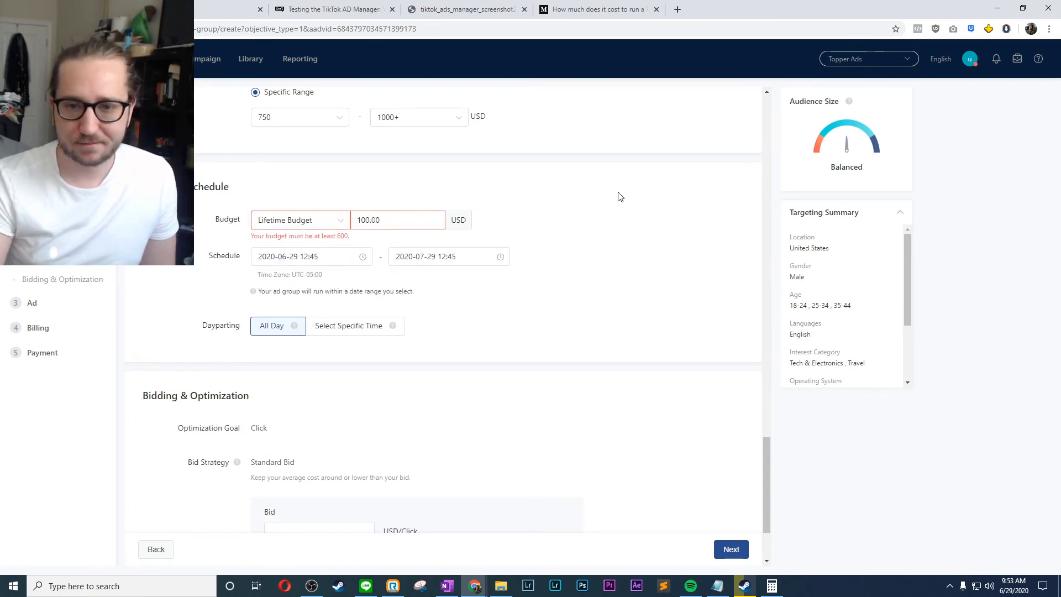
- Set the ad group's lifetime budget to 600 USD
drag(419, 219, 321, 225)
text(600)
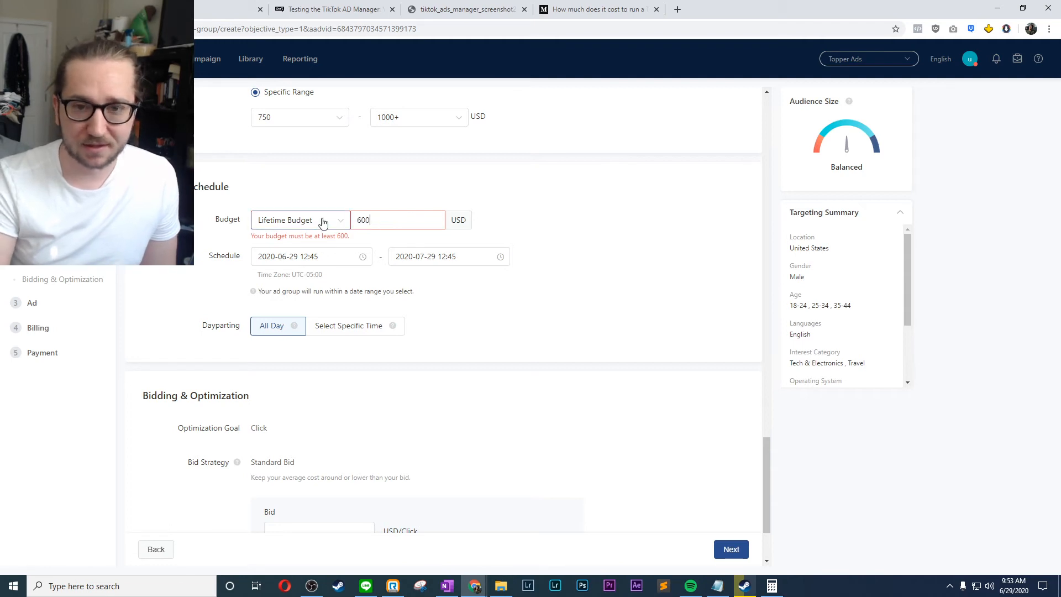
click(567, 219)
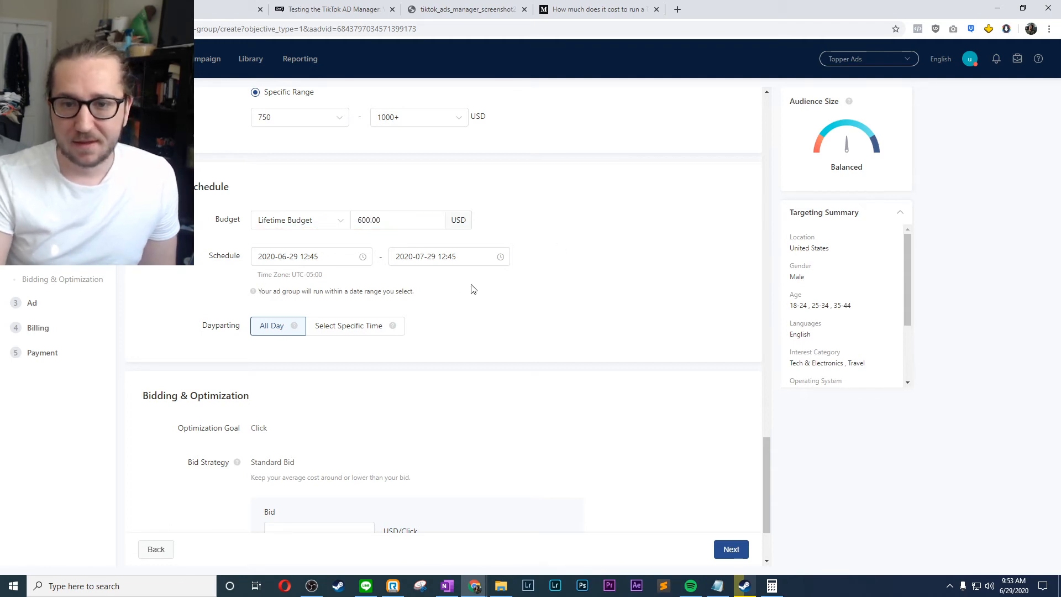
- Show the specific-time grid for the ad group's dayparting, and switch dayparting back to All Day
scroll(433, 299, down, 1)
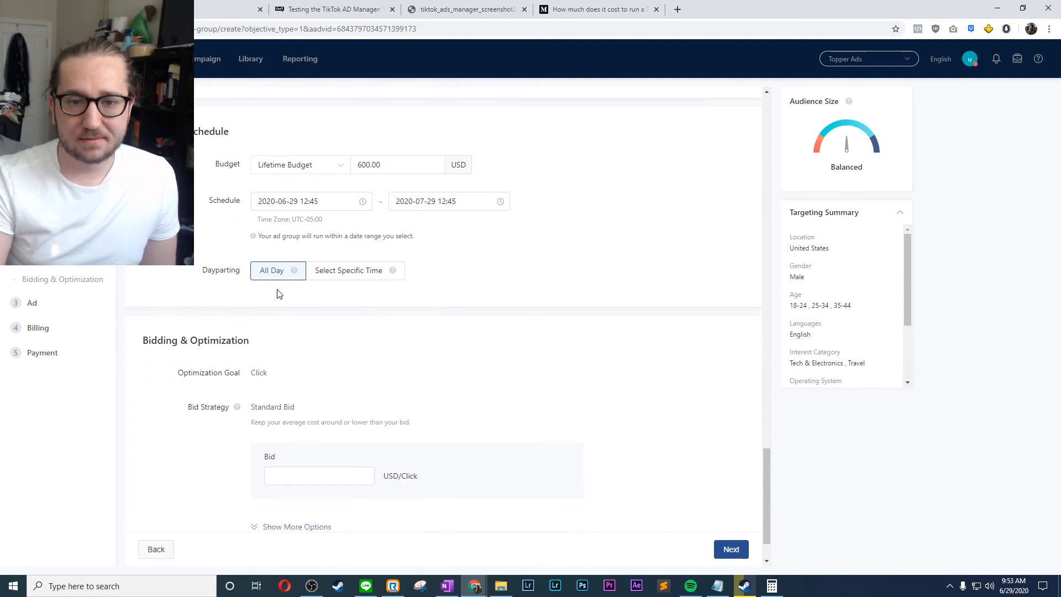
click(327, 273)
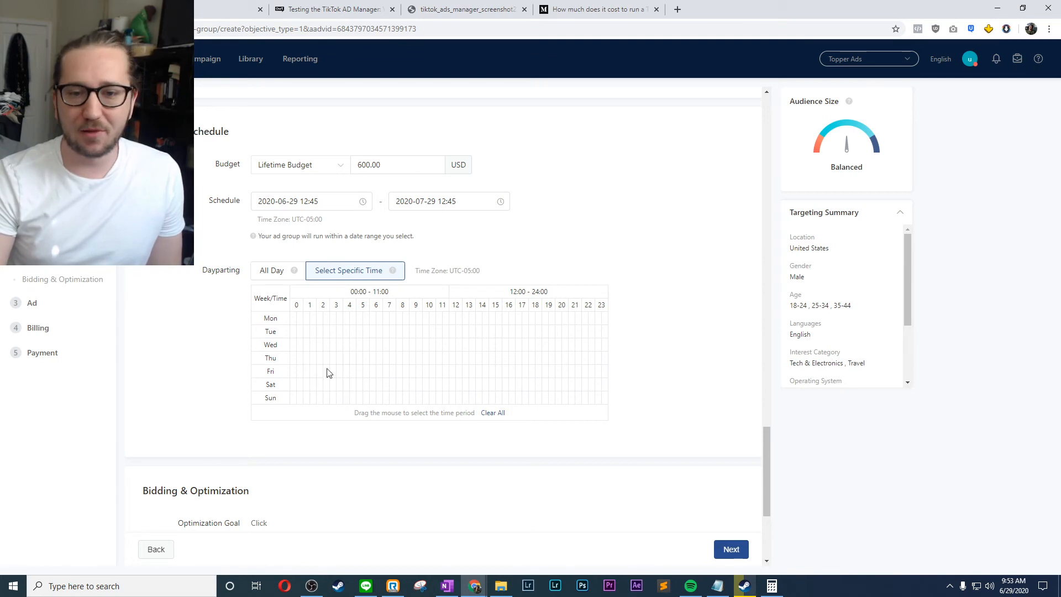
click(264, 271)
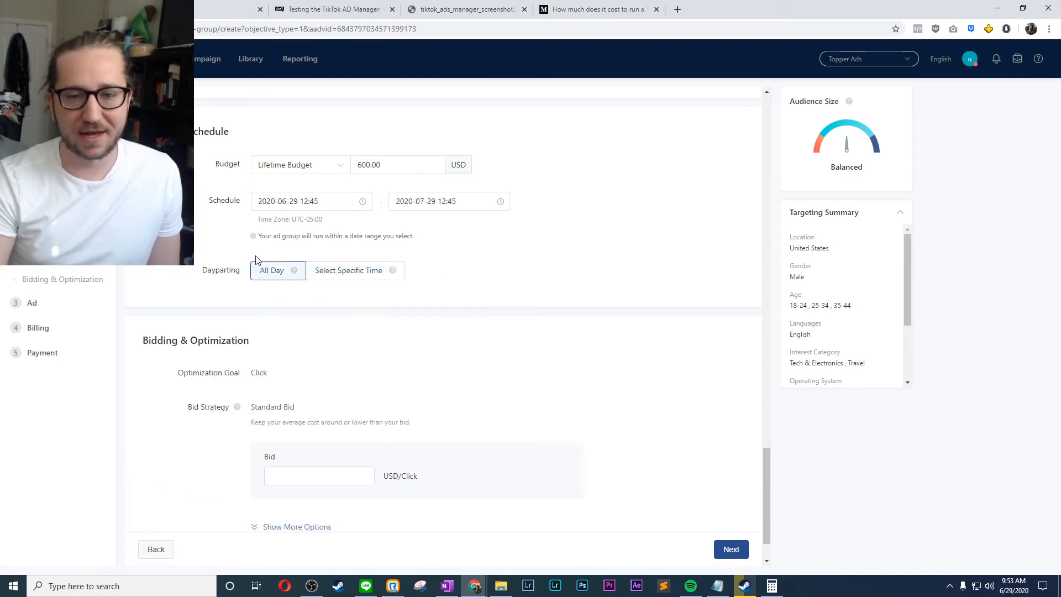
- Set the standard bid under Bidding & Optimization to 1.00 USD per click
scroll(256, 259, down, 1)
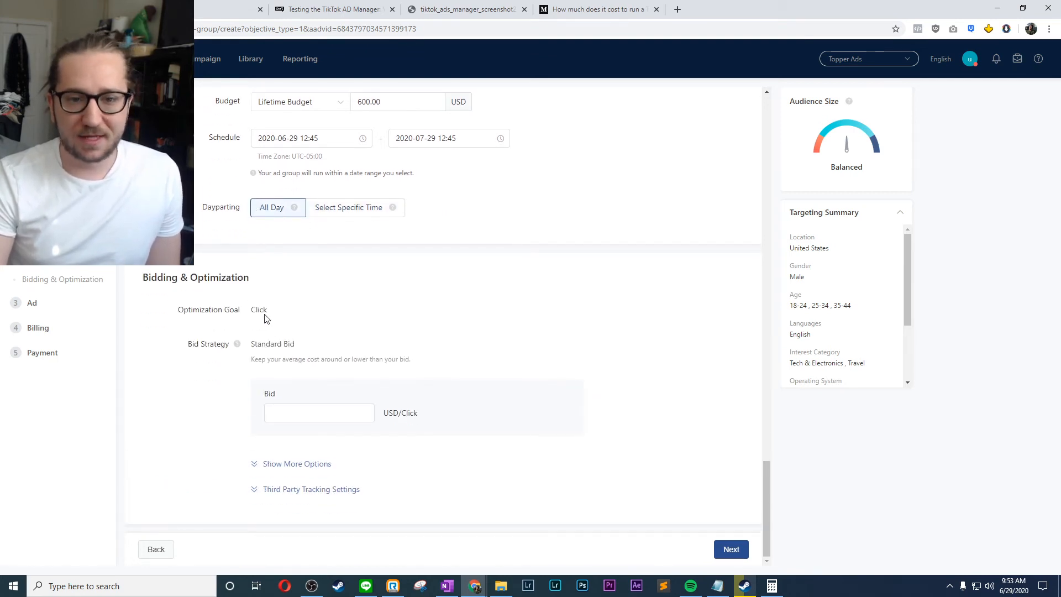
drag(217, 311, 268, 307)
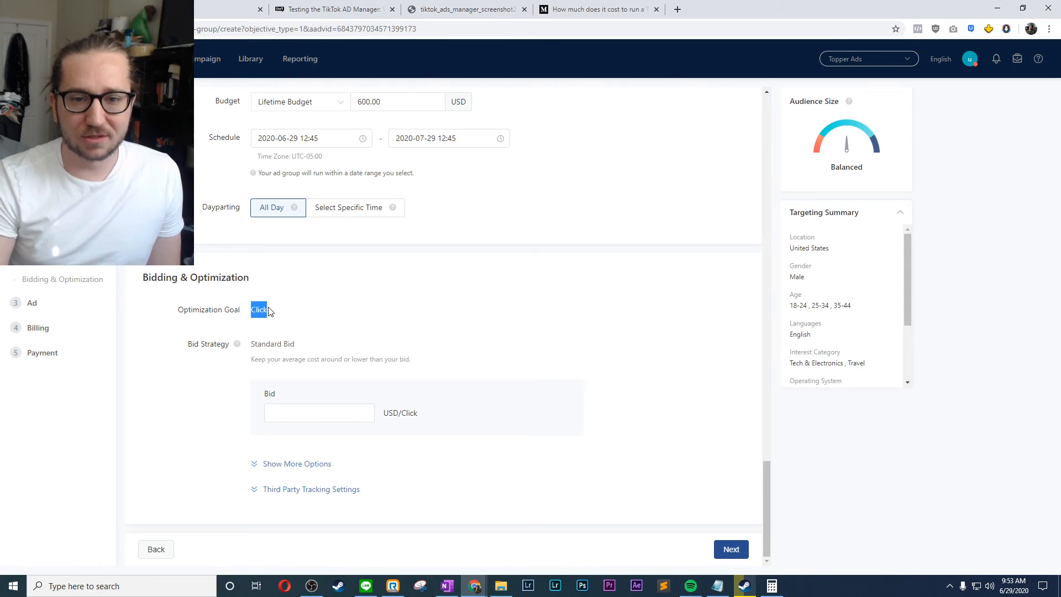
click(269, 307)
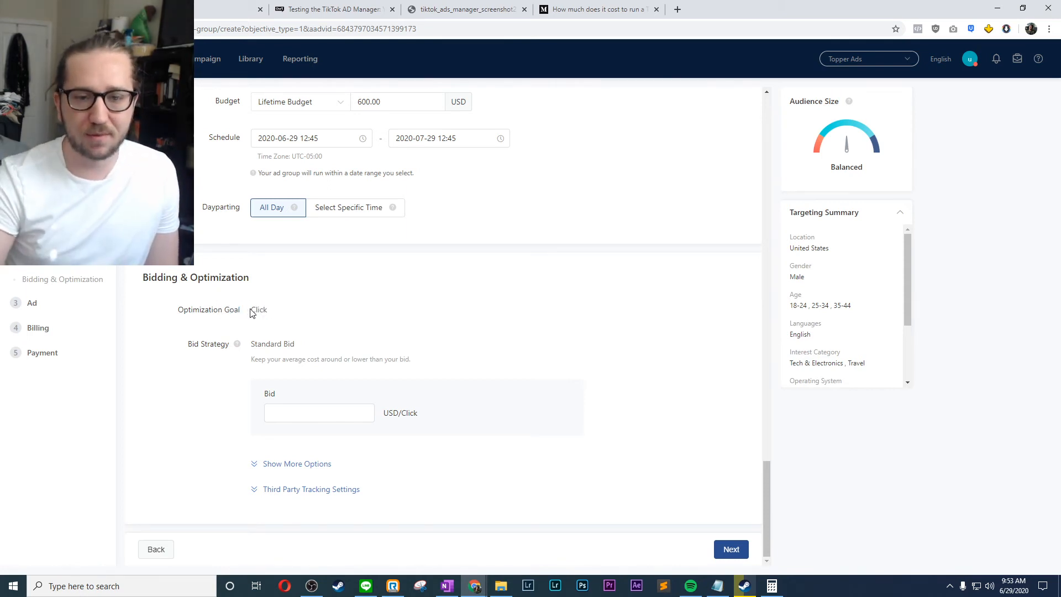
click(329, 417)
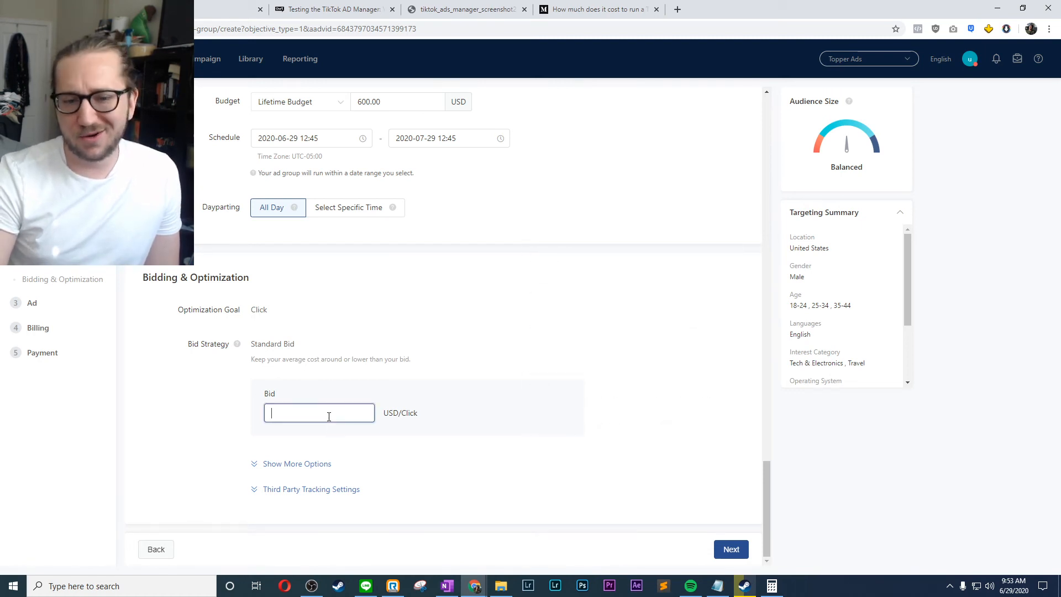
text(1)
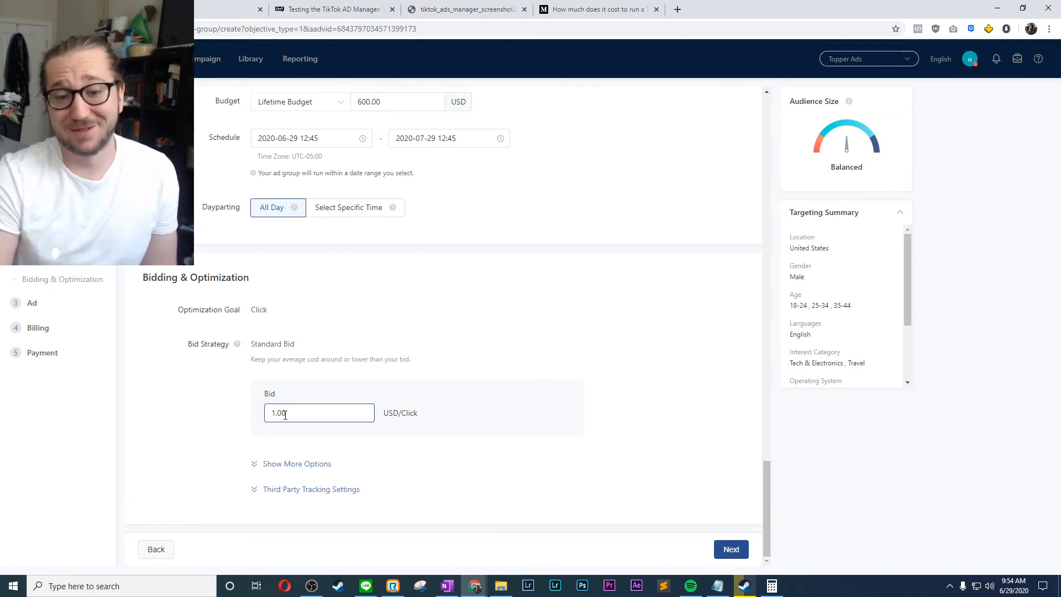
- Expand and examine the additional bidding options with the delivery types, and the third-party tracking settings
click(286, 465)
scroll(229, 423, down, 2)
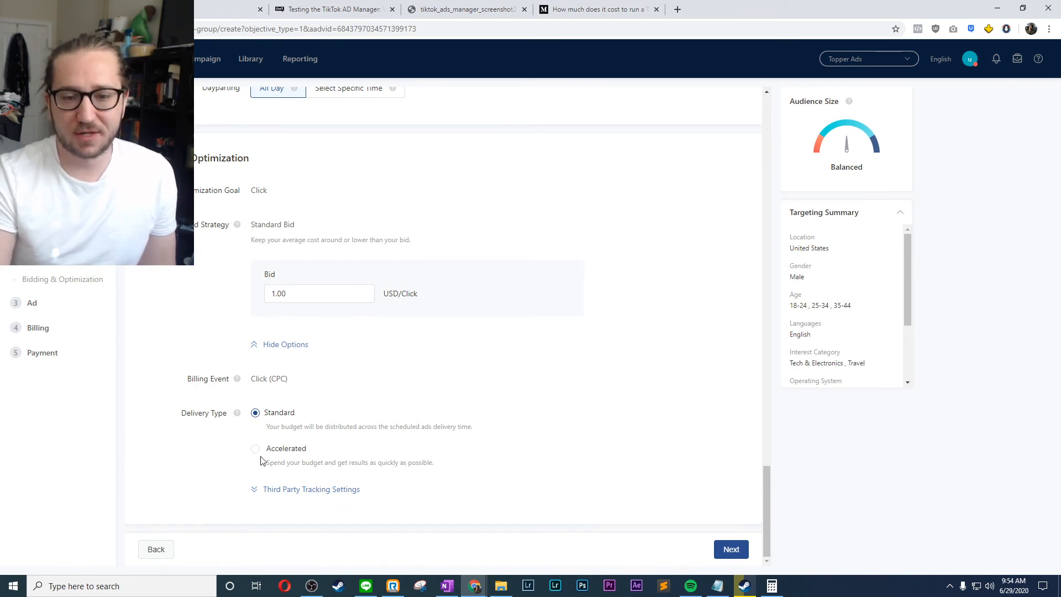
click(285, 495)
scroll(379, 405, down, 4)
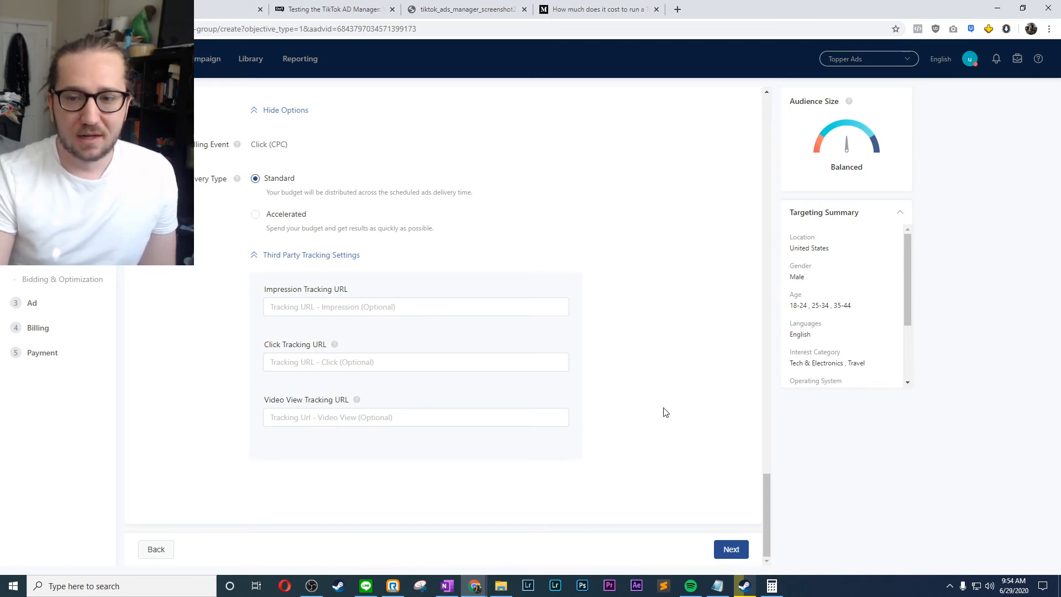
- Proceed to the ad creation, choose the single video format and dismiss the tip about converting images to video
click(731, 549)
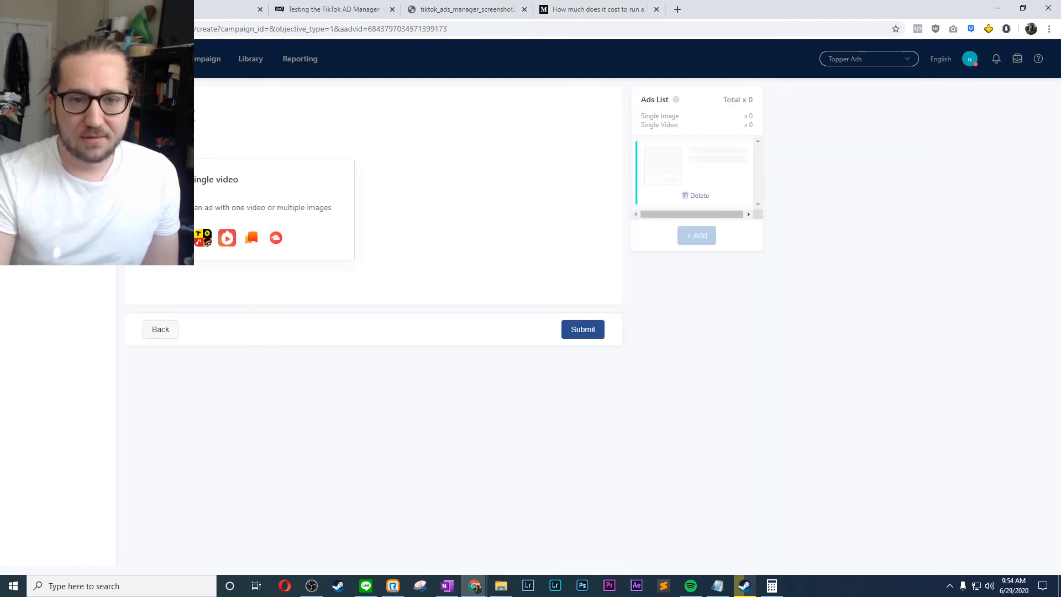
click(194, 188)
scroll(338, 206, down, 1)
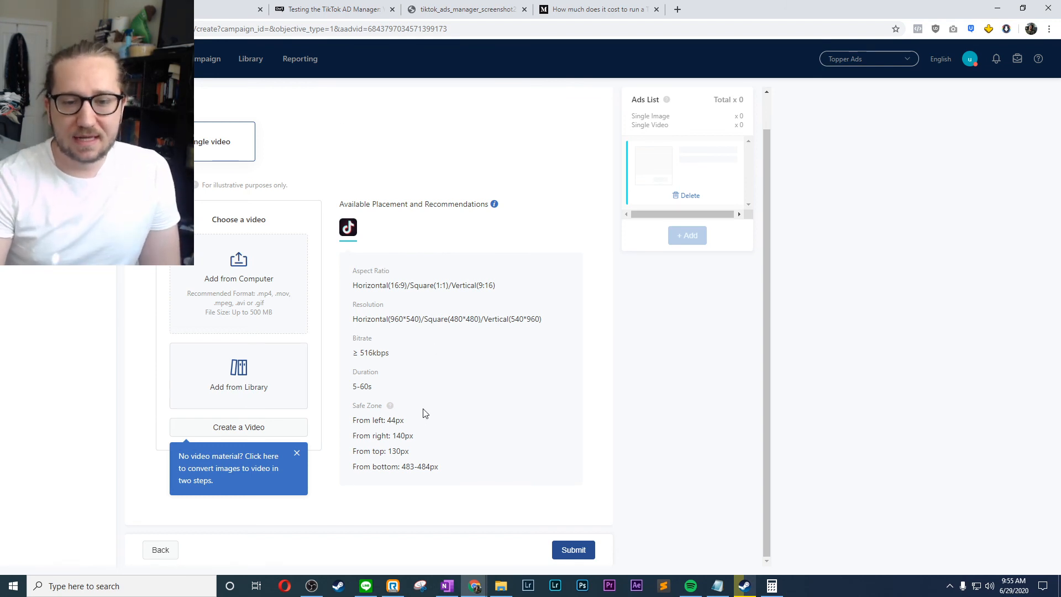
click(297, 453)
- Return to the campaign setup, review its objective, name and budget settings, and continue to the ad group
scroll(430, 303, up, 1)
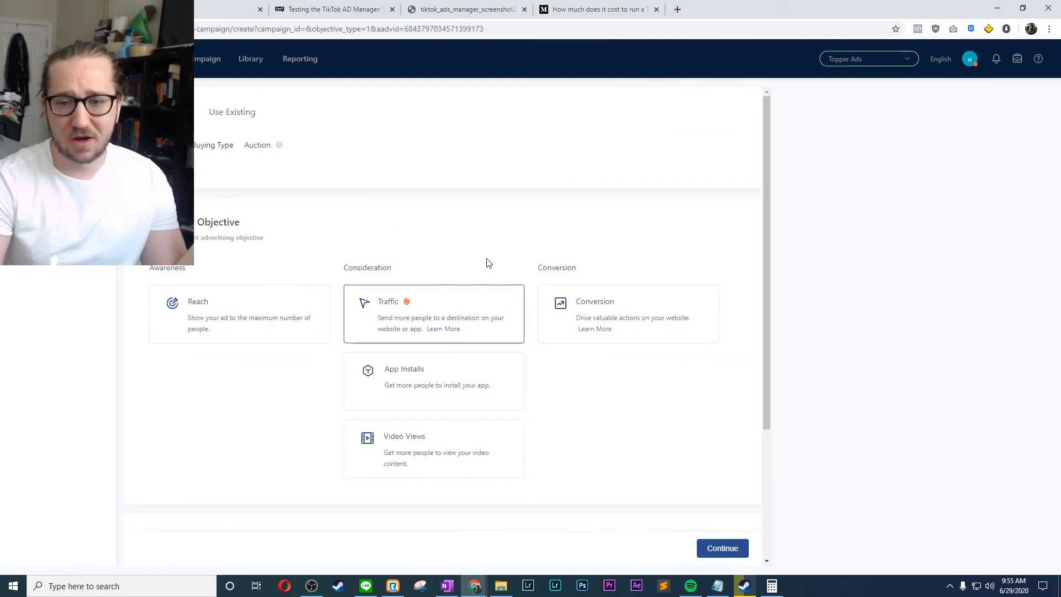
scroll(486, 260, down, 2)
scroll(534, 279, down, 2)
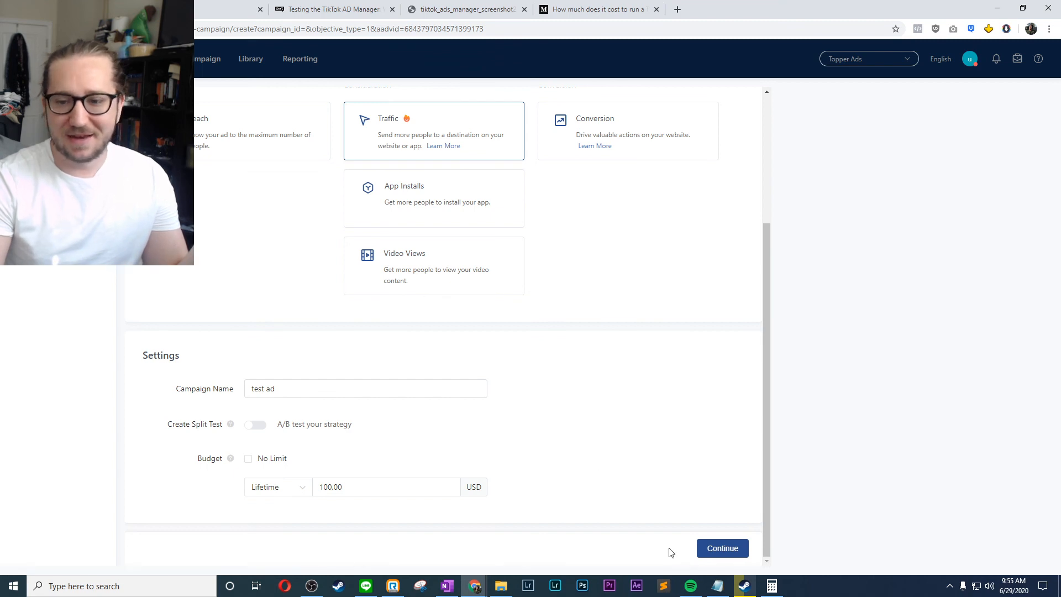
click(704, 547)
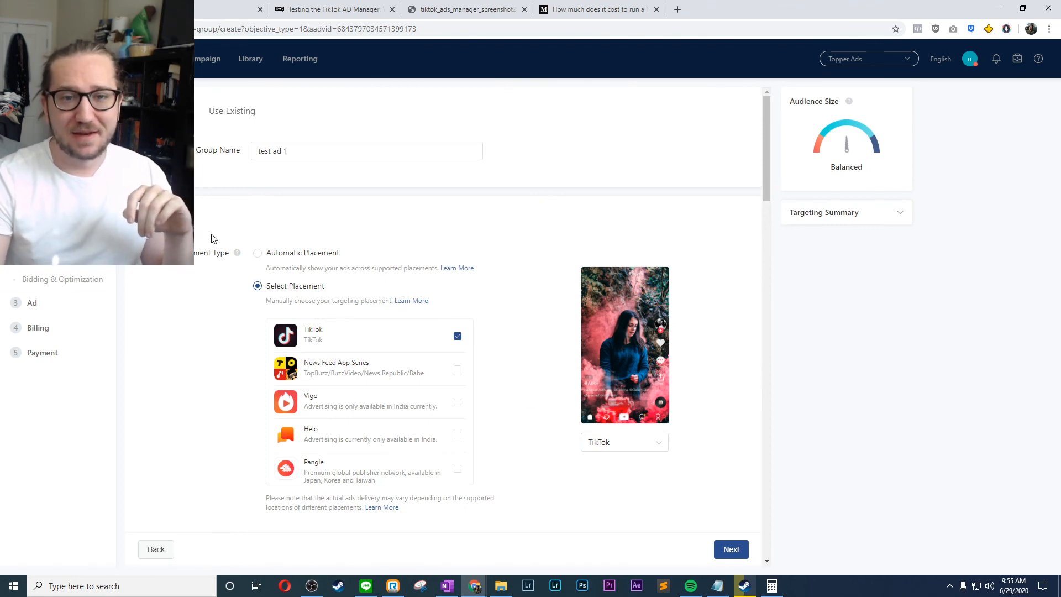
- Review the ad group's settings from placement and ad details through targeting, budget and schedule to bidding
scroll(213, 238, down, 1)
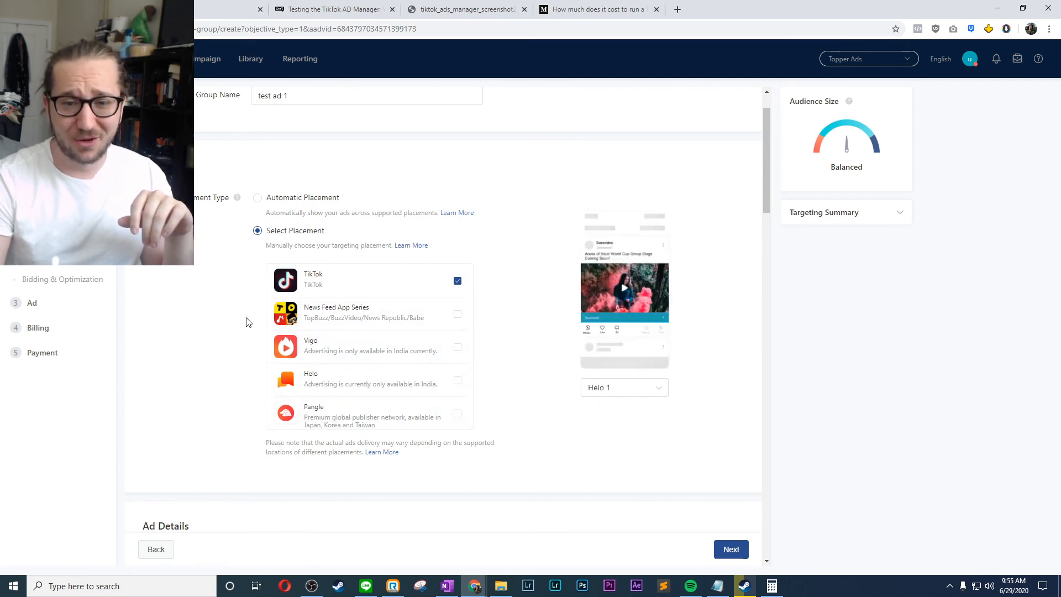
scroll(247, 322, down, 8)
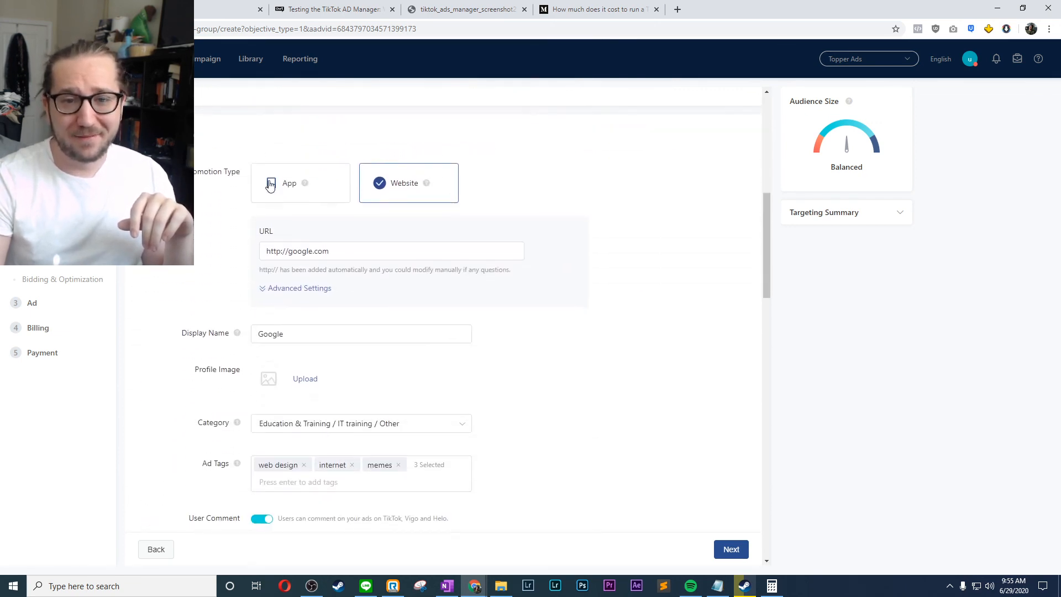
scroll(399, 297, down, 10)
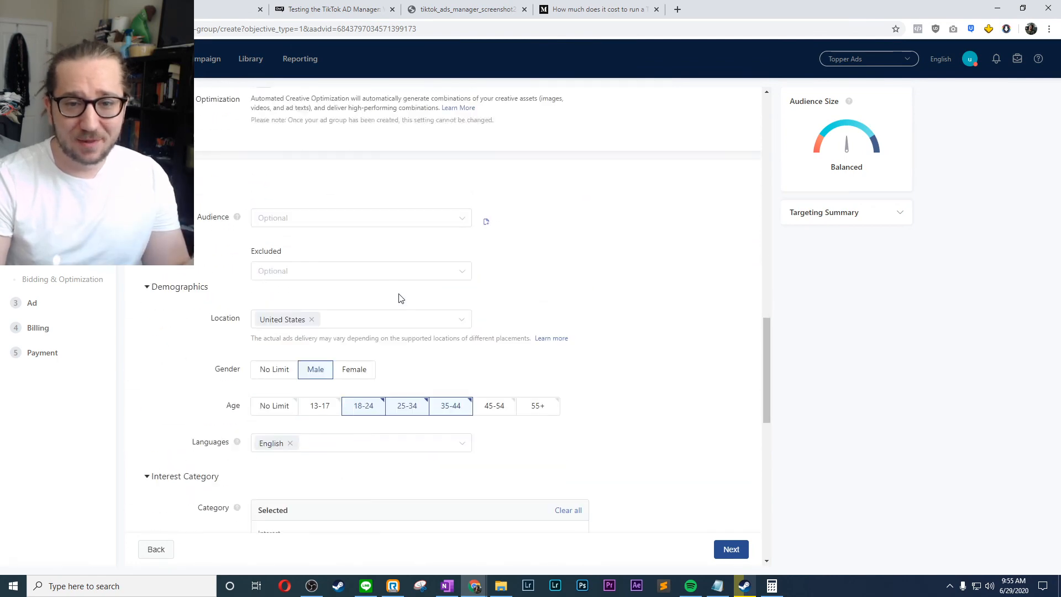
scroll(399, 298, down, 1)
scroll(398, 298, up, 6)
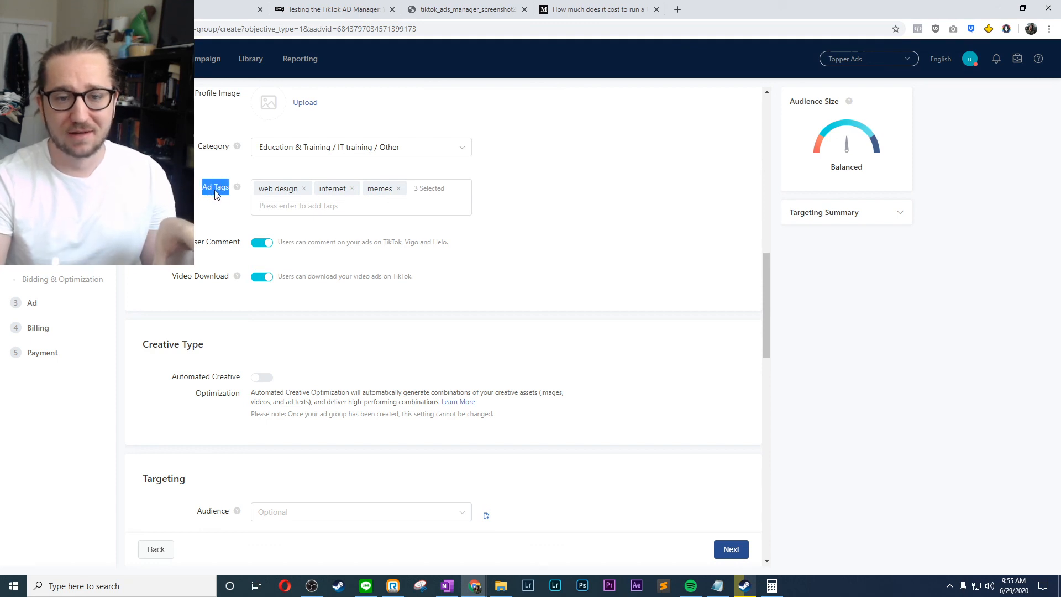
scroll(216, 194, down, 6)
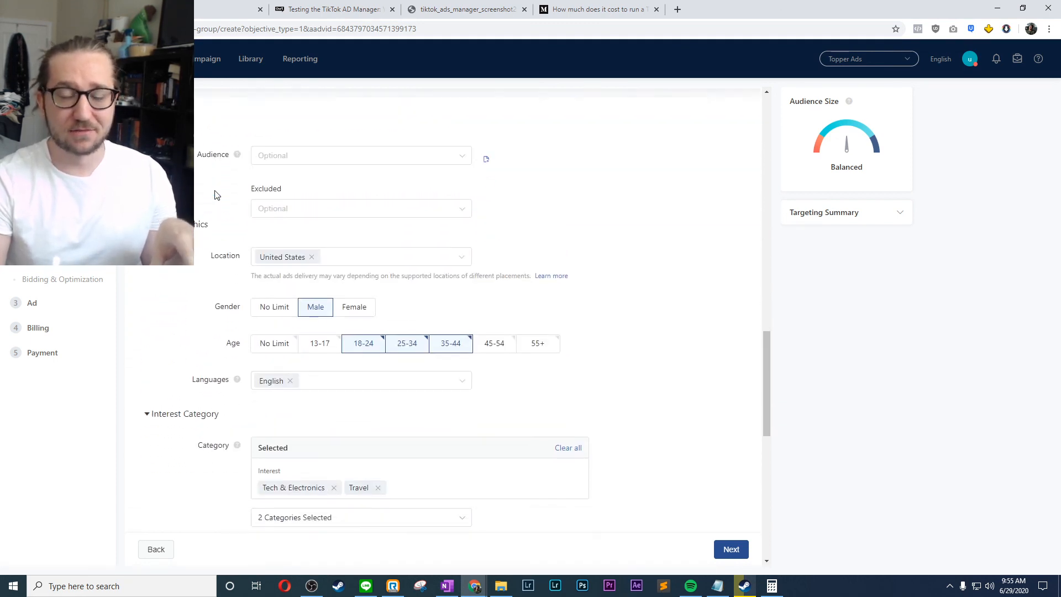
scroll(216, 195, down, 9)
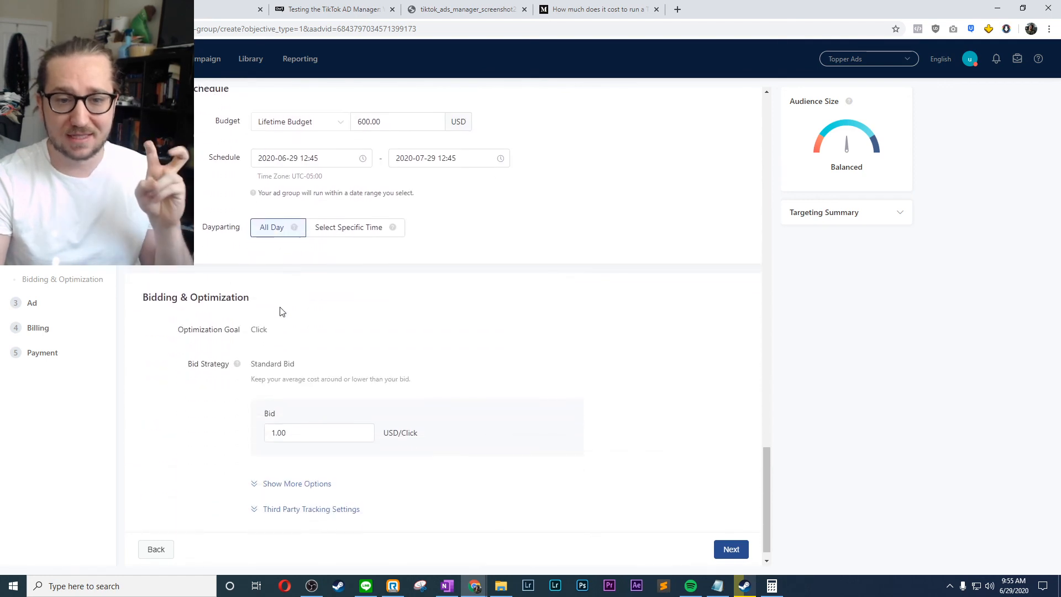
scroll(278, 334, down, 1)
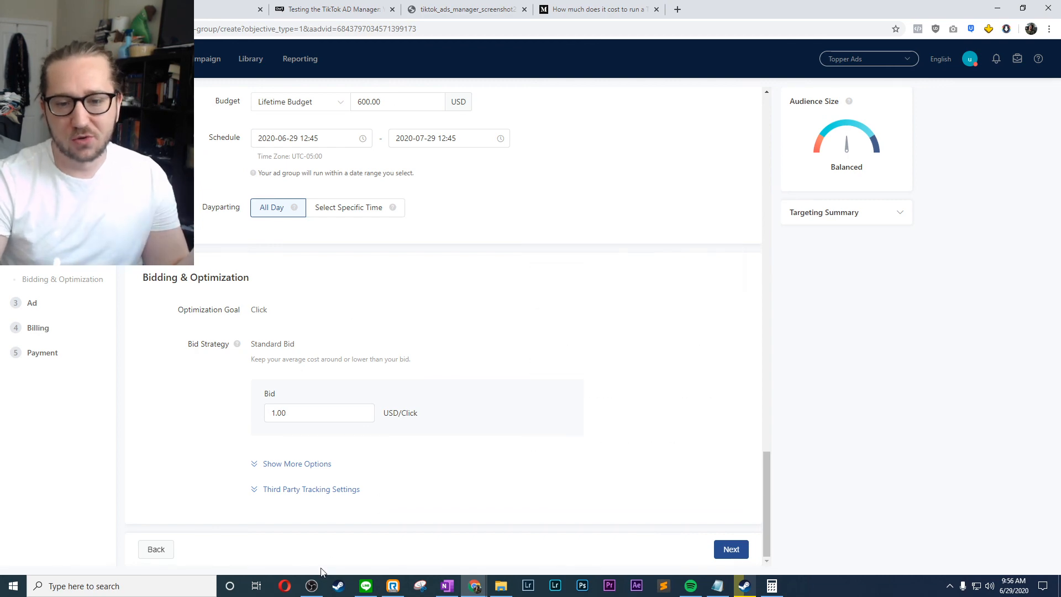
click(311, 588)
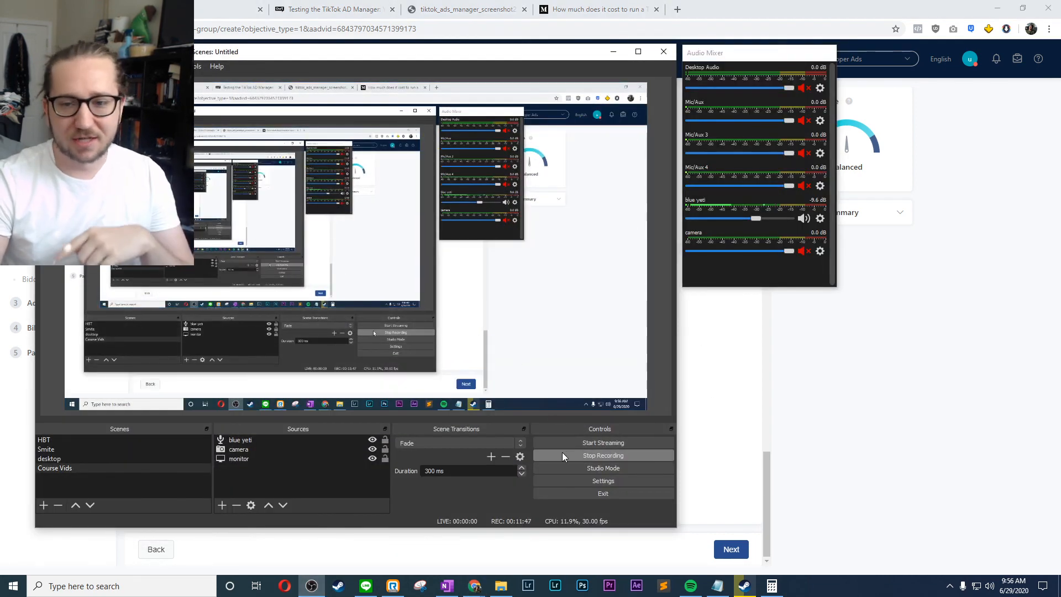